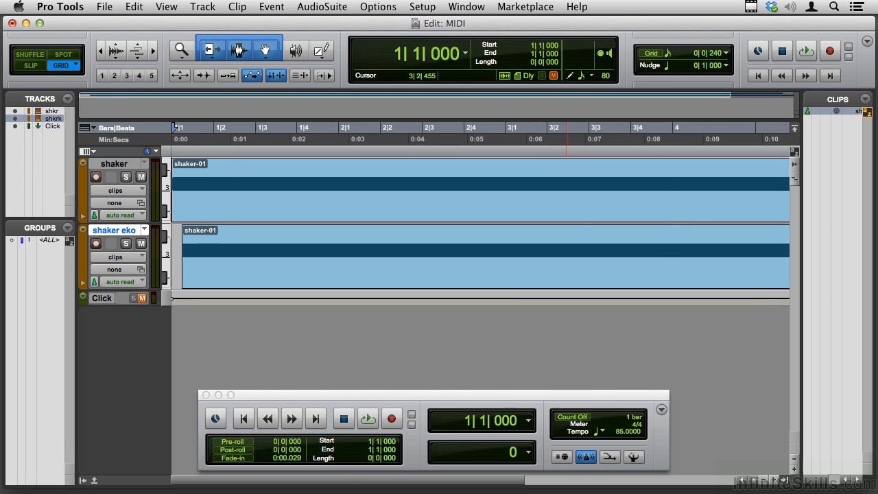
Step: Create a stereo instrument track, Inst 1, and place it above the two shaker tracks
{"action": "key", "text": "super+shift+n"}
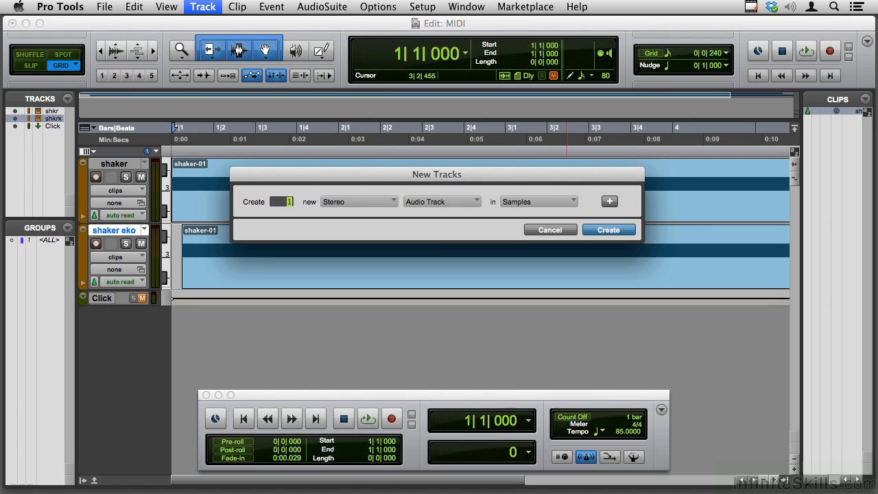
{"action": "key", "text": "super+Down"}
{"action": "key", "text": "Return"}
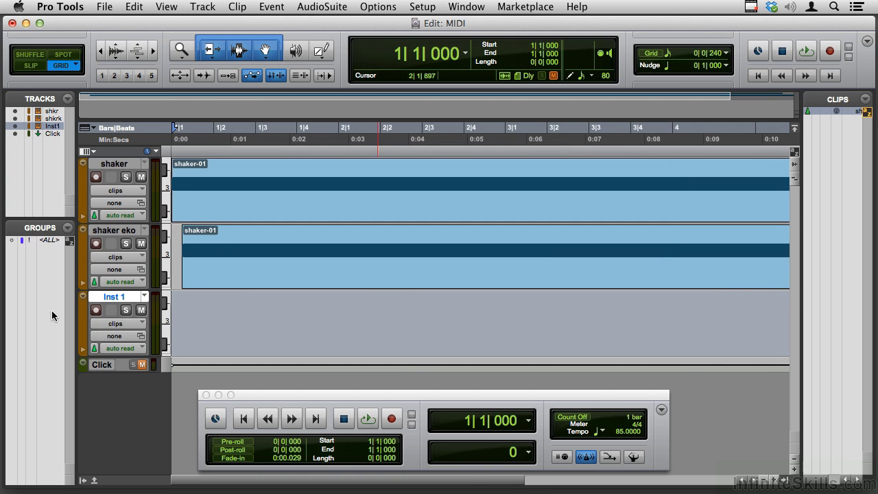
{"action": "left_click_drag", "start_coordinate": [115, 297], "coordinate": [115, 166]}
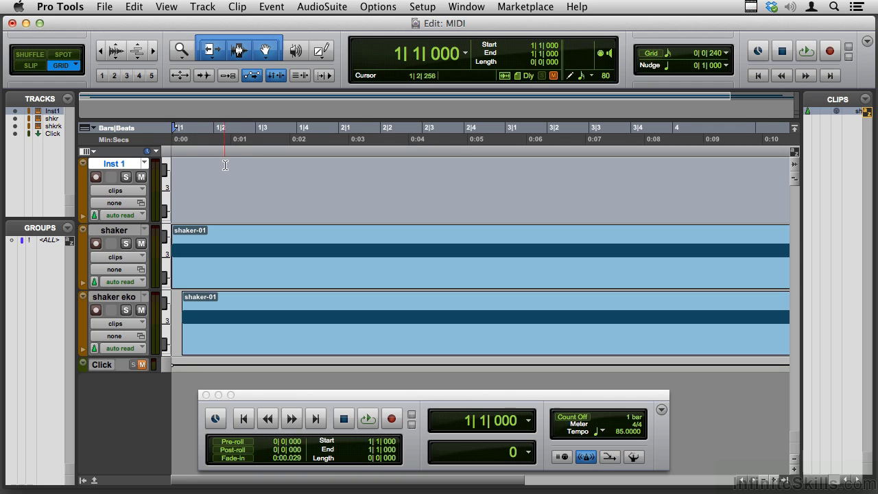
Step: Rename the top track 'drum loop', copy the shaker-01 clip onto it, and show the Mix window
{"action": "double_click", "coordinate": [115, 164]}
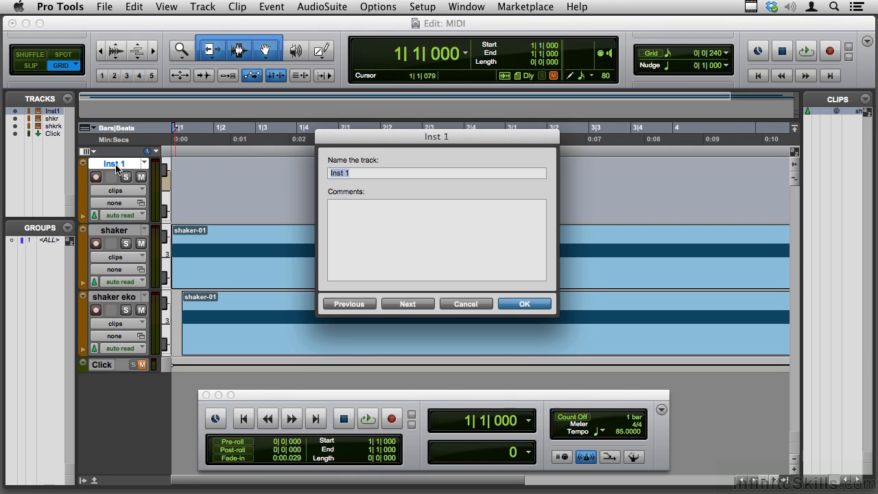
{"action": "type", "text": "drum loop"}
{"action": "key", "text": "Return"}
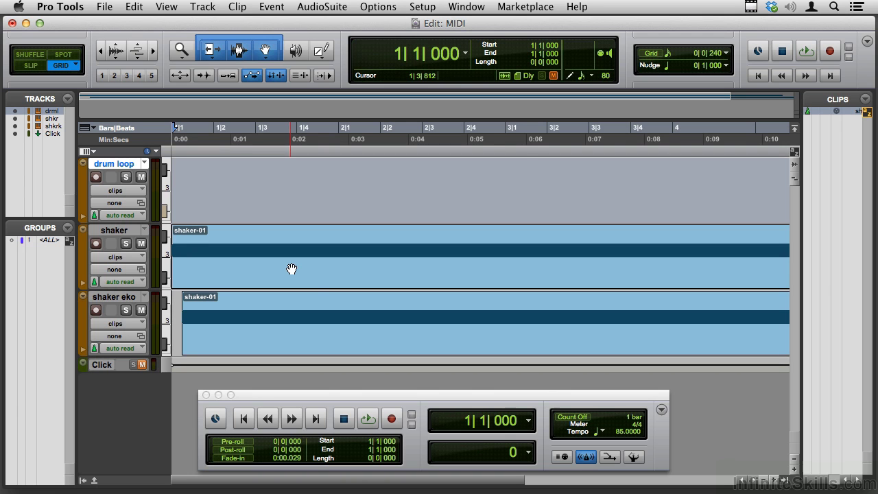
{"action": "left_click_drag", "start_coordinate": [291, 269], "coordinate": [282, 209]}
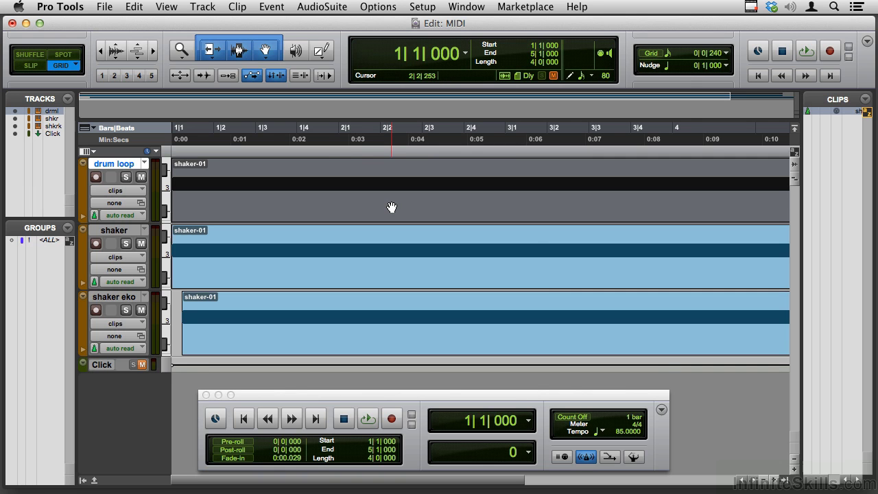
{"action": "key", "text": "super+equal"}
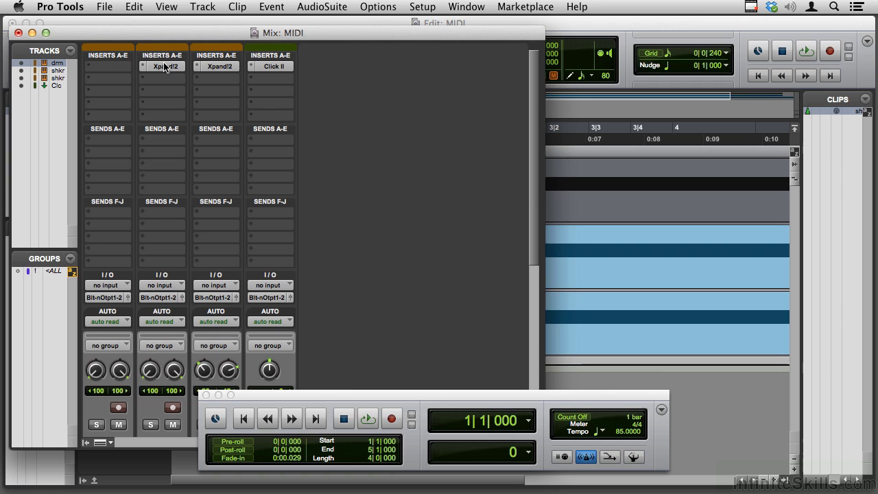
Step: Insert the Boom (stereo) instrument plug-in on drum loop's first insert slot
{"action": "left_click", "coordinate": [93, 69]}
{"action": "mouse_move", "coordinate": [199, 94]}
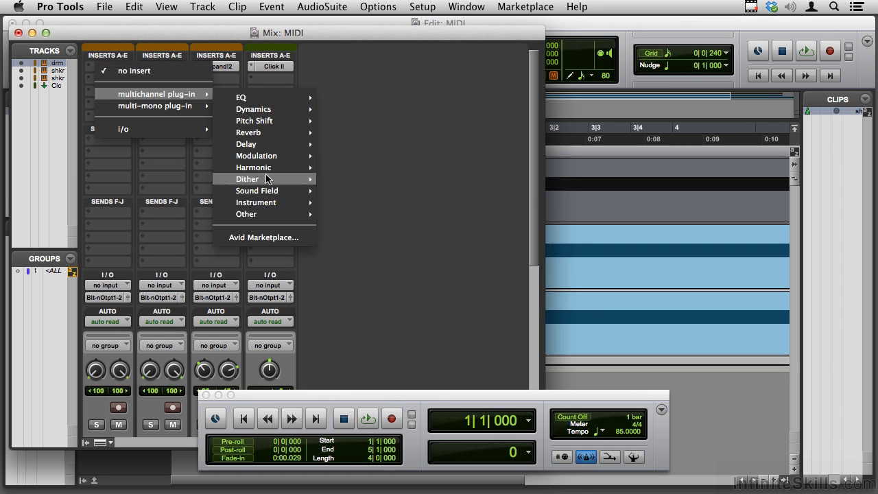
{"action": "mouse_move", "coordinate": [281, 203]}
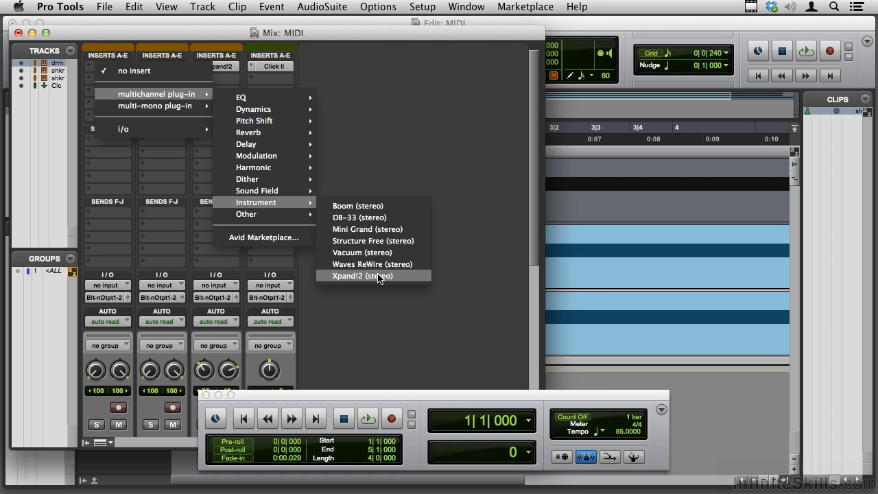
{"action": "left_click", "coordinate": [371, 207]}
{"action": "left_click_drag", "start_coordinate": [476, 48], "coordinate": [446, 45]}
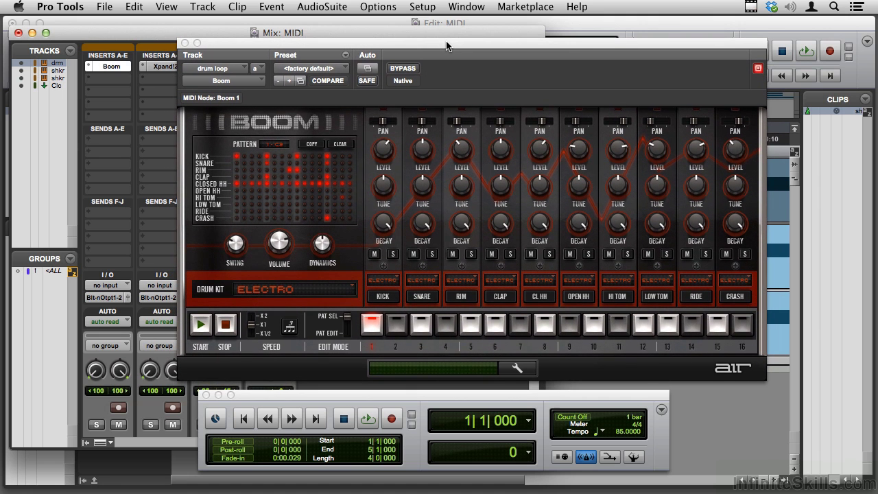
Step: Load Boom's DNB 2 176 preset from the 150 - 180 folder and audition it
{"action": "left_click", "coordinate": [228, 325]}
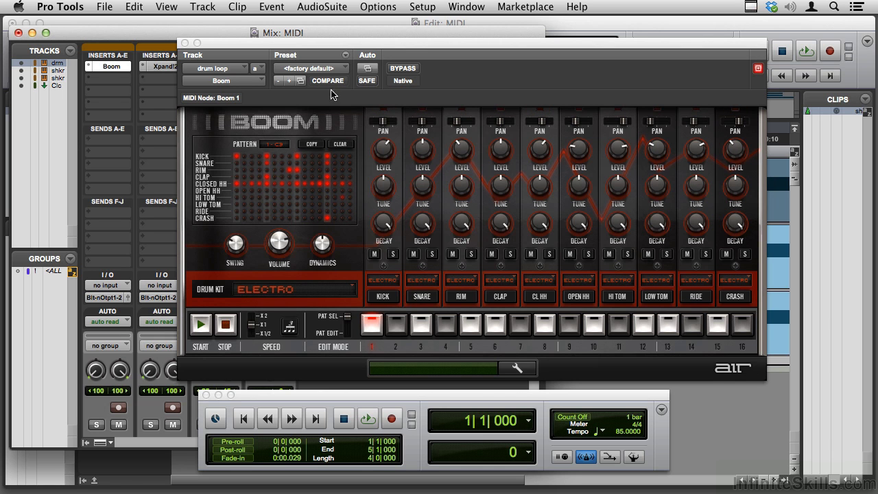
{"action": "left_click", "coordinate": [345, 71]}
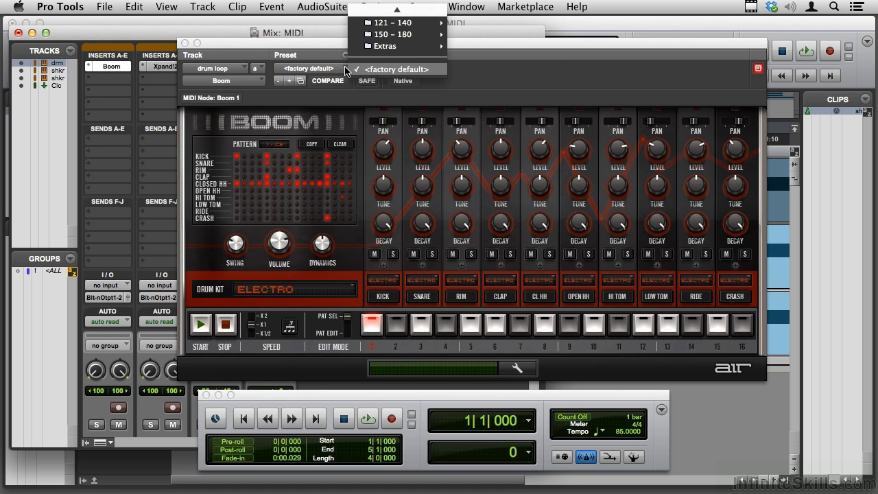
{"action": "mouse_move", "coordinate": [366, 14]}
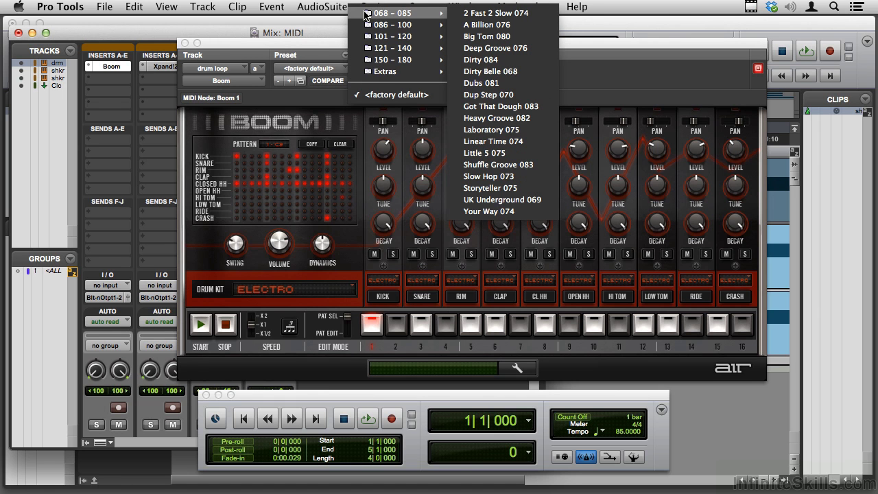
{"action": "mouse_move", "coordinate": [417, 63]}
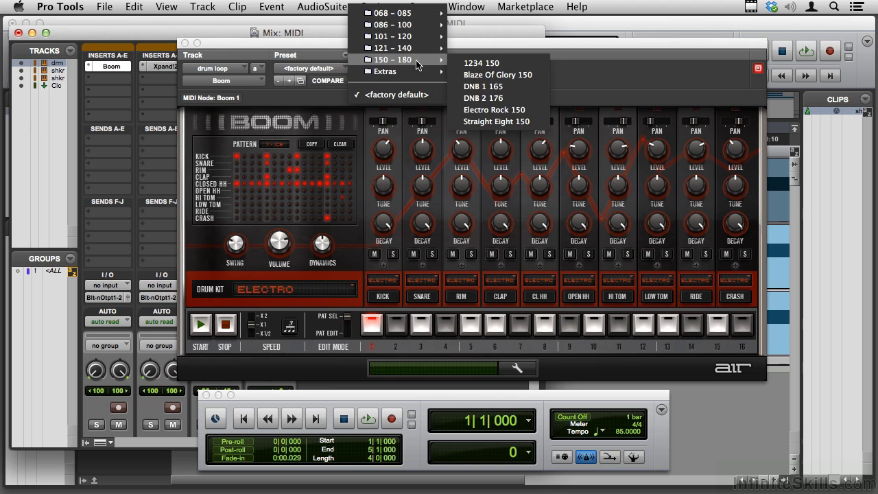
{"action": "left_click", "coordinate": [473, 101]}
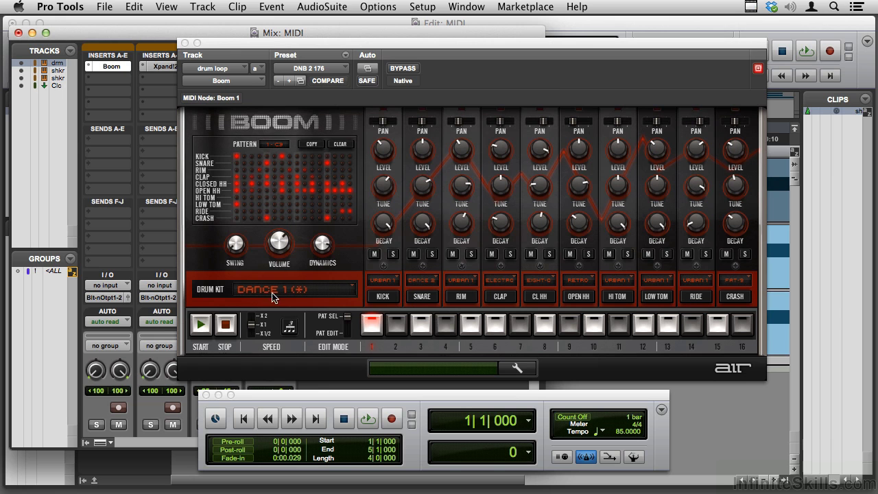
{"action": "left_click", "coordinate": [200, 328]}
{"action": "left_click", "coordinate": [227, 327]}
Step: Switch Boom's speed to X2 and audition the faster pattern
{"action": "left_click", "coordinate": [250, 317]}
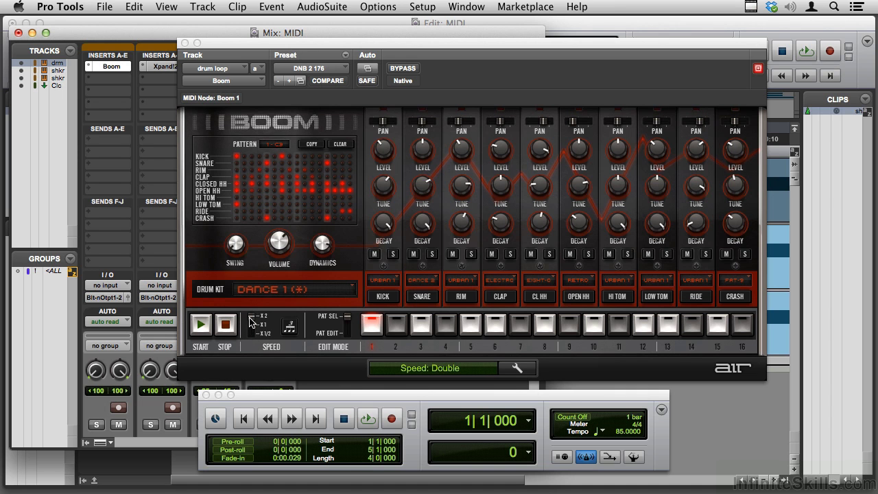
{"action": "left_click", "coordinate": [197, 328]}
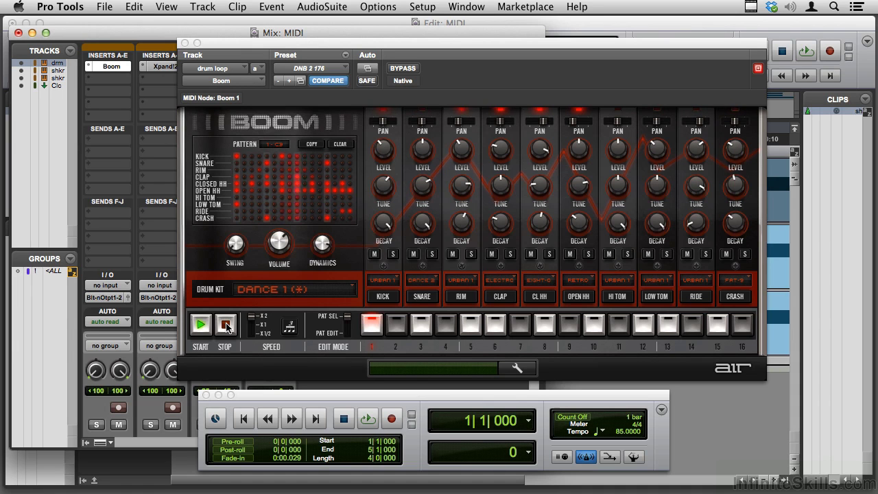
{"action": "left_click", "coordinate": [227, 325]}
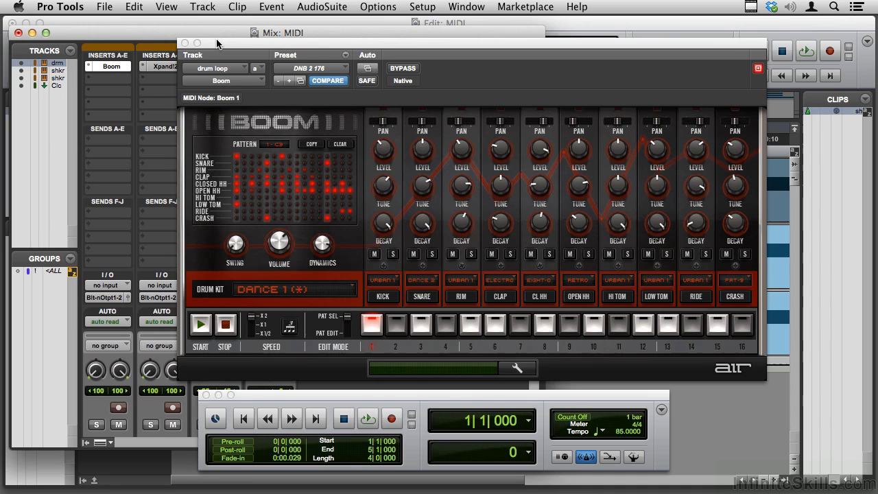
Step: Pull the drum loop fader down from 0.0 to -14.0 dB in the mixer
{"action": "left_click_drag", "start_coordinate": [217, 44], "coordinate": [413, 70]}
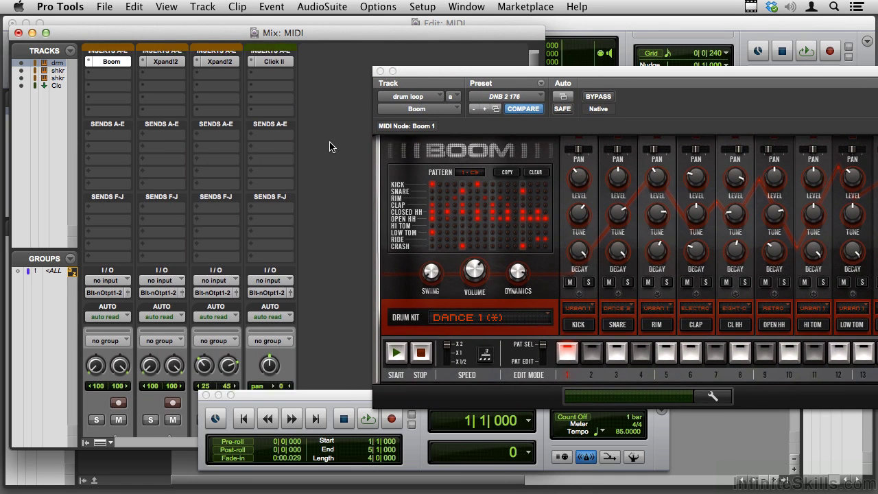
{"action": "scroll", "coordinate": [329, 146], "scroll_direction": "down", "scroll_amount": 5}
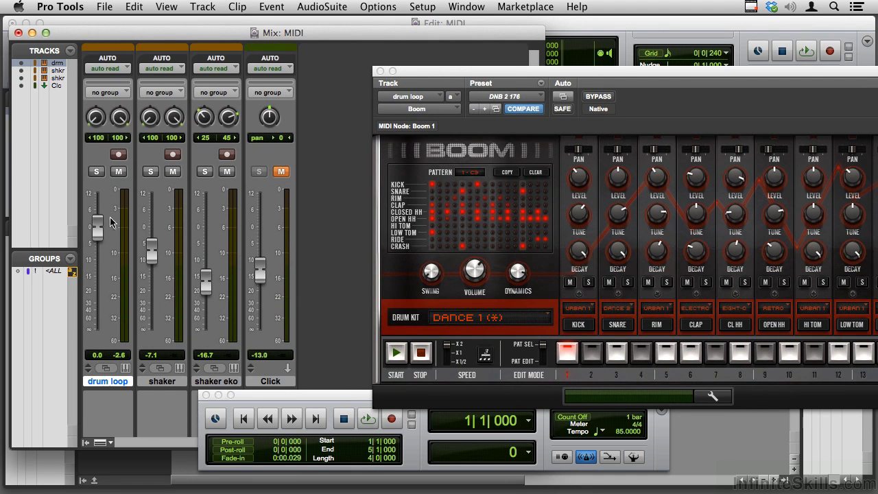
{"action": "left_click_drag", "start_coordinate": [100, 233], "coordinate": [100, 278]}
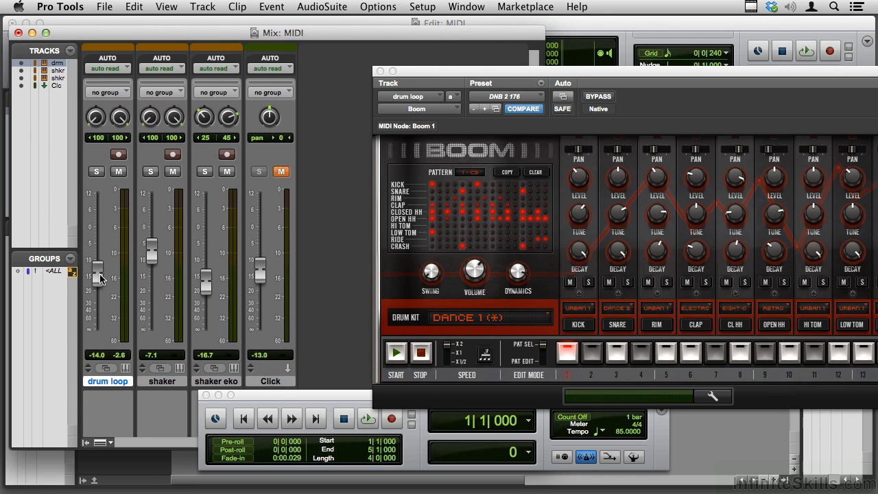
Step: In the Edit window, solo drum loop and play it on its own
{"action": "key", "text": "super+equal"}
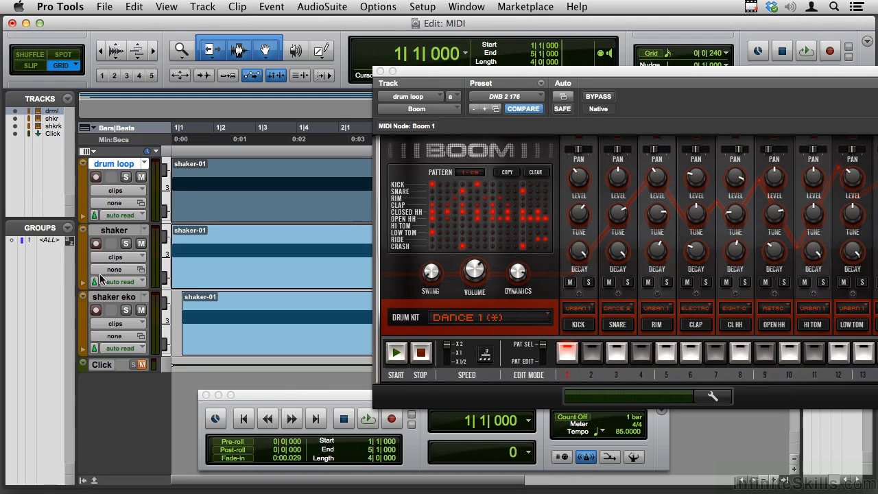
{"action": "left_click", "coordinate": [126, 178]}
{"action": "key", "text": "space"}
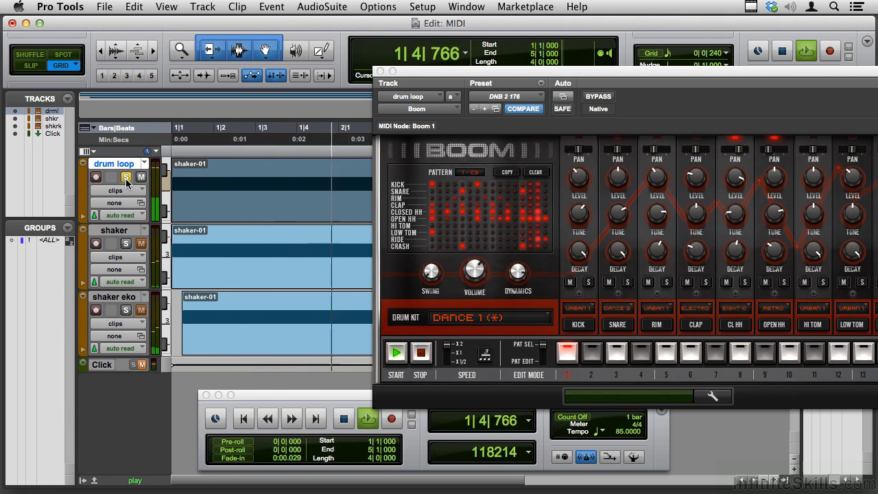
{"action": "key", "text": "space"}
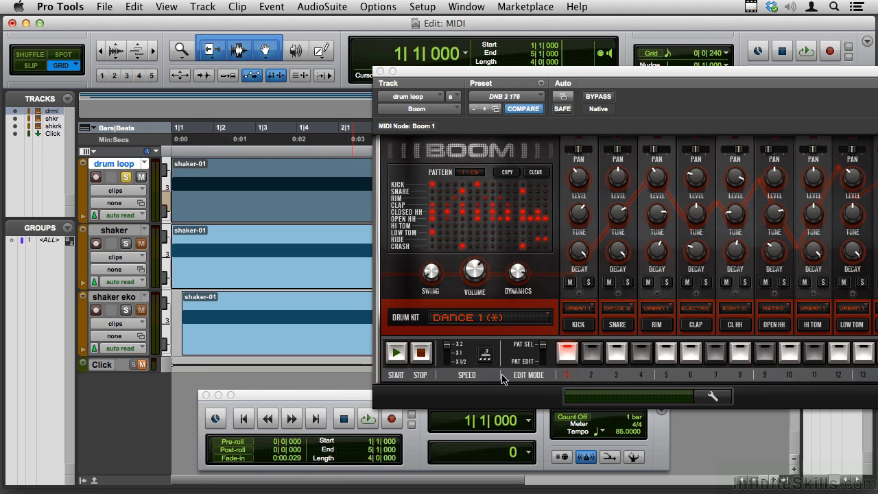
Step: Return Boom to normal speed, unsolo drum loop, play it with the shakers, then move Boom aside
{"action": "left_click", "coordinate": [451, 359]}
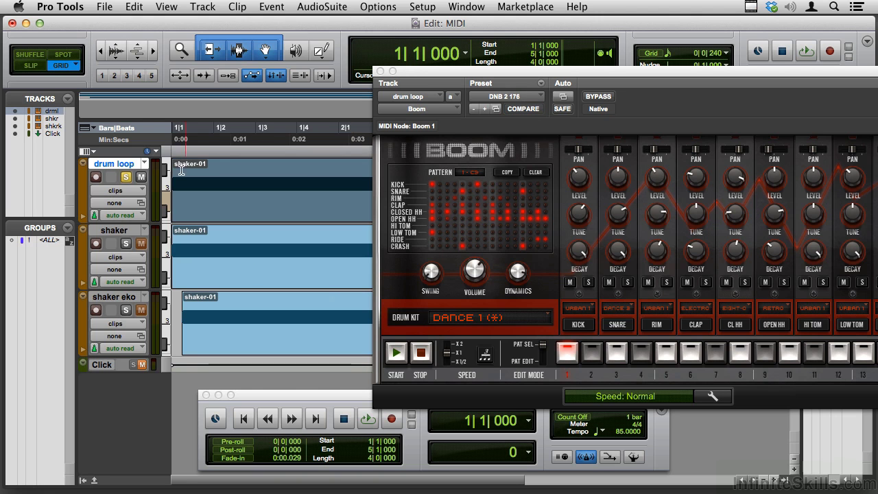
{"action": "left_click", "coordinate": [128, 178]}
{"action": "key", "text": "space"}
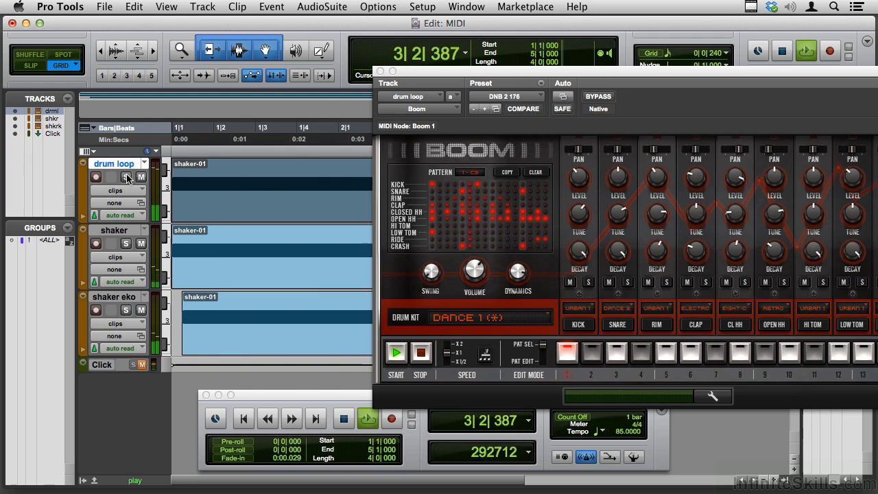
{"action": "key", "text": "space"}
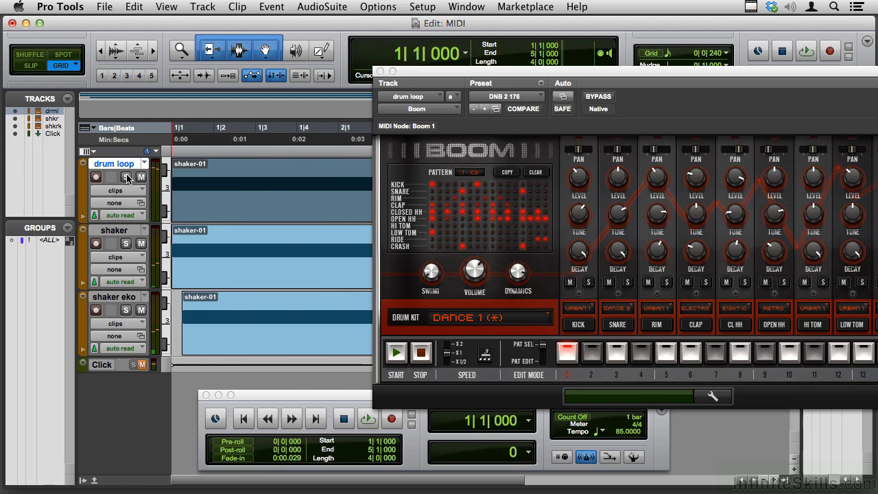
{"action": "left_click_drag", "start_coordinate": [422, 73], "coordinate": [519, 67]}
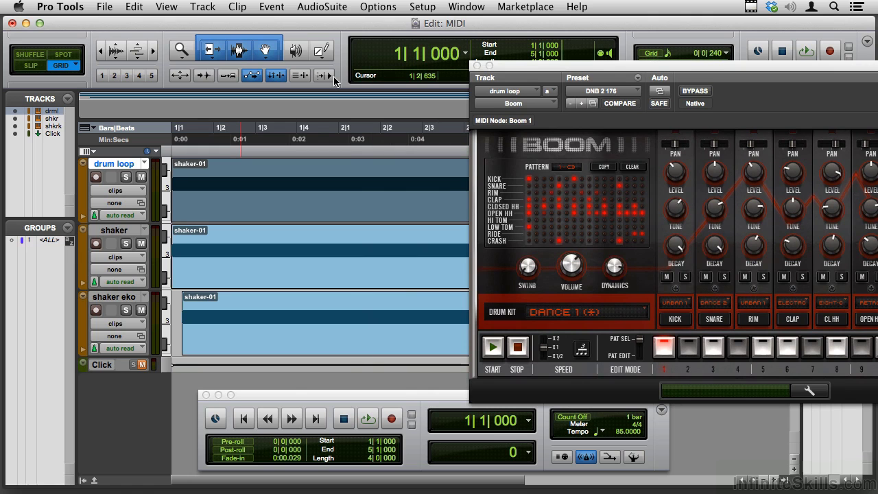
Step: Create another stereo instrument track, Inst 1, and copy the shaker-01 clip onto it
{"action": "key", "text": "super+shift+n"}
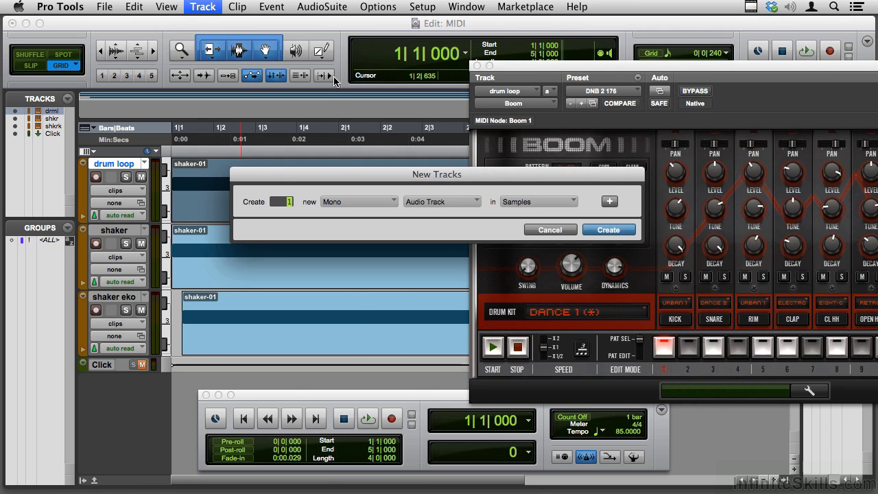
{"action": "key", "text": "super+Down"}
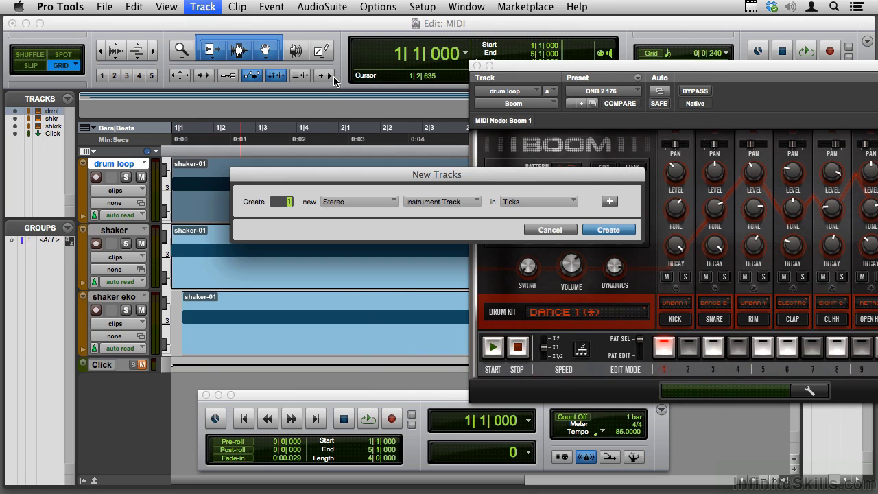
{"action": "key", "text": "Return"}
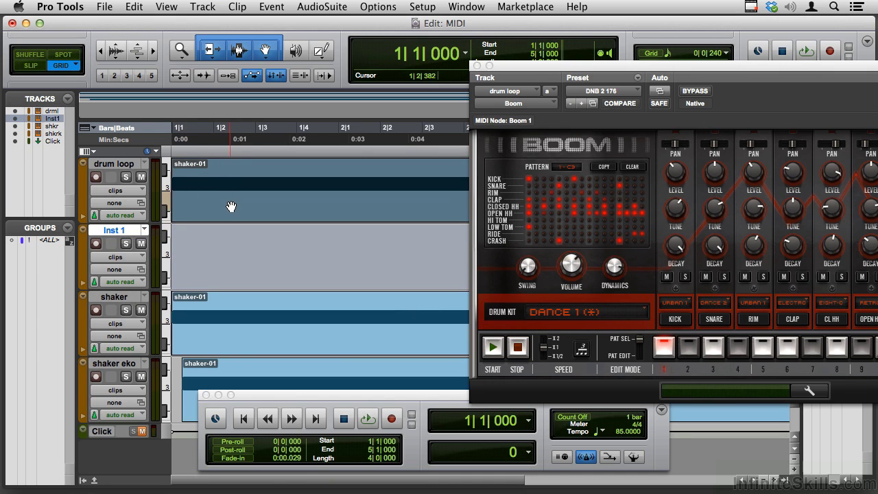
{"action": "left_click_drag", "start_coordinate": [231, 207], "coordinate": [232, 254]}
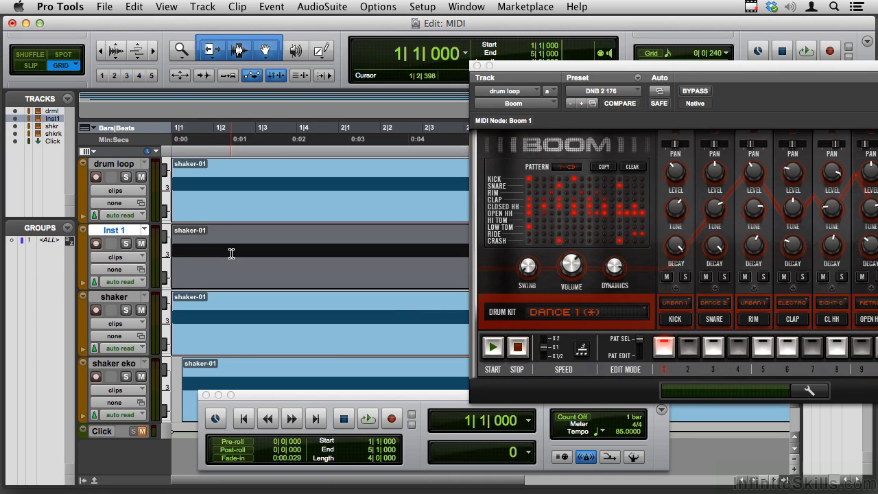
Step: Copy drum loop's Boom insert onto Inst 1 in the mixer and set that copy to X2 speed
{"action": "key", "text": "super+equal"}
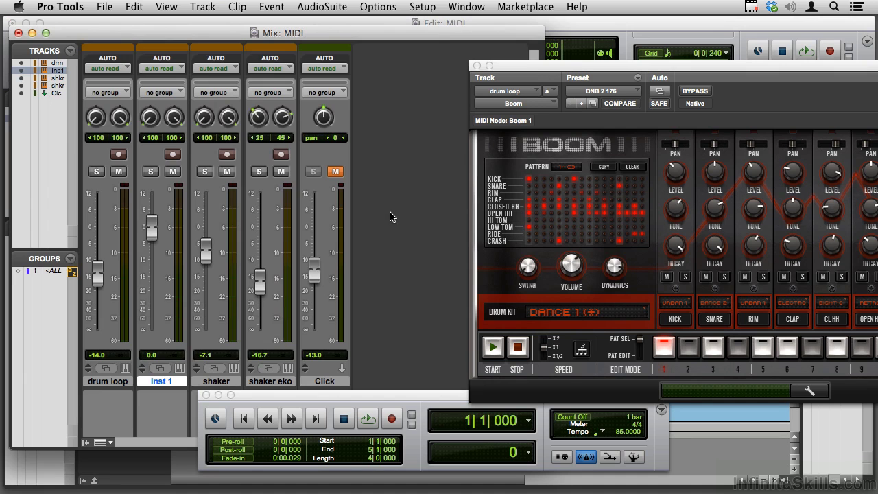
{"action": "scroll", "coordinate": [390, 217], "scroll_direction": "up", "scroll_amount": 8}
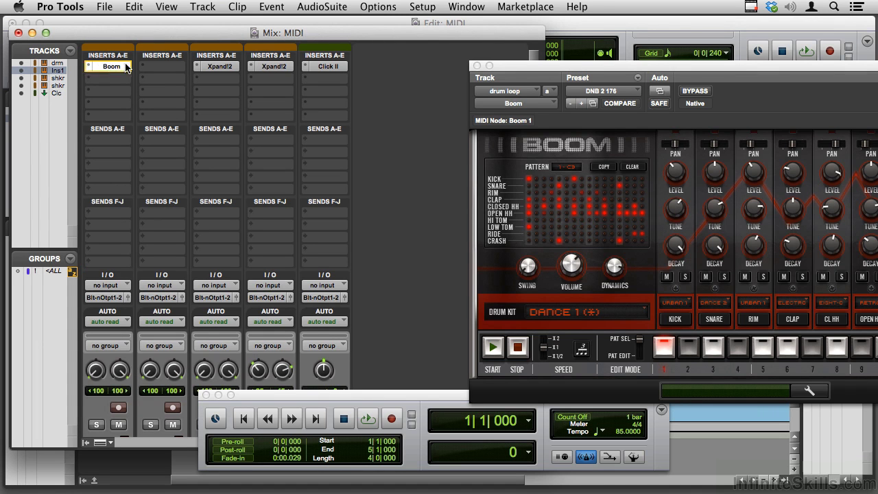
{"action": "left_click_drag", "start_coordinate": [101, 69], "coordinate": [161, 68]}
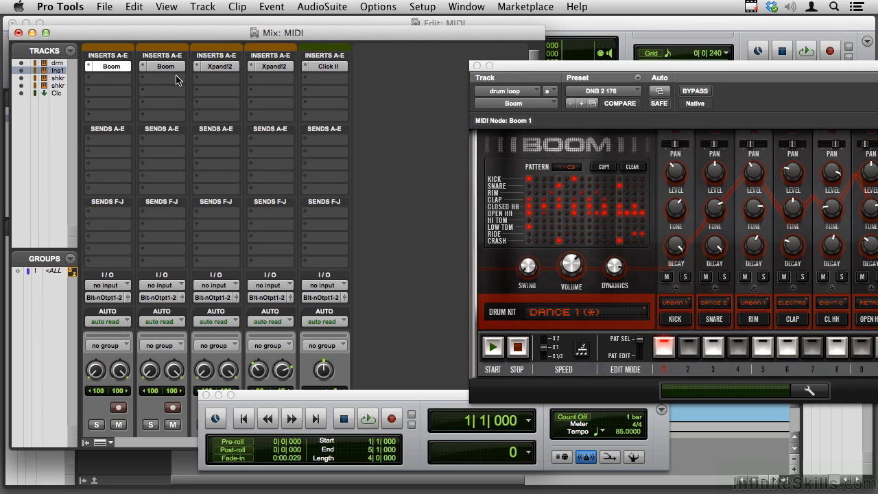
{"action": "left_click", "coordinate": [172, 68]}
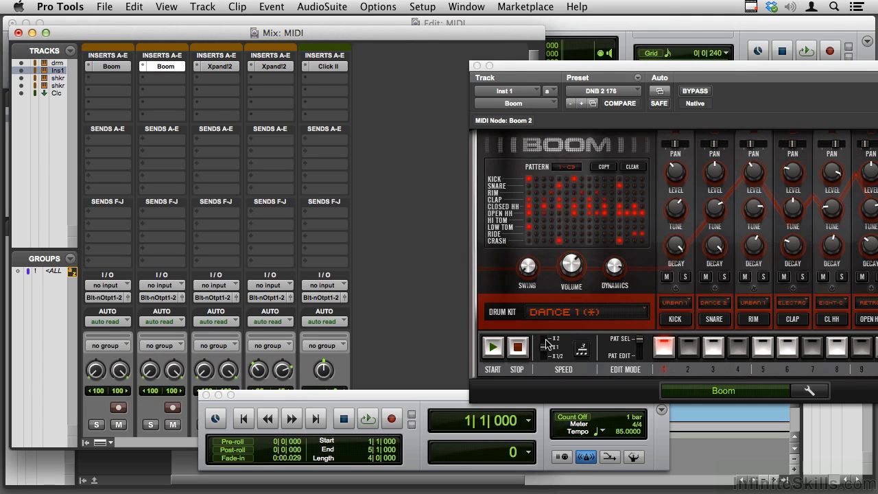
{"action": "left_click_drag", "start_coordinate": [547, 347], "coordinate": [547, 341]}
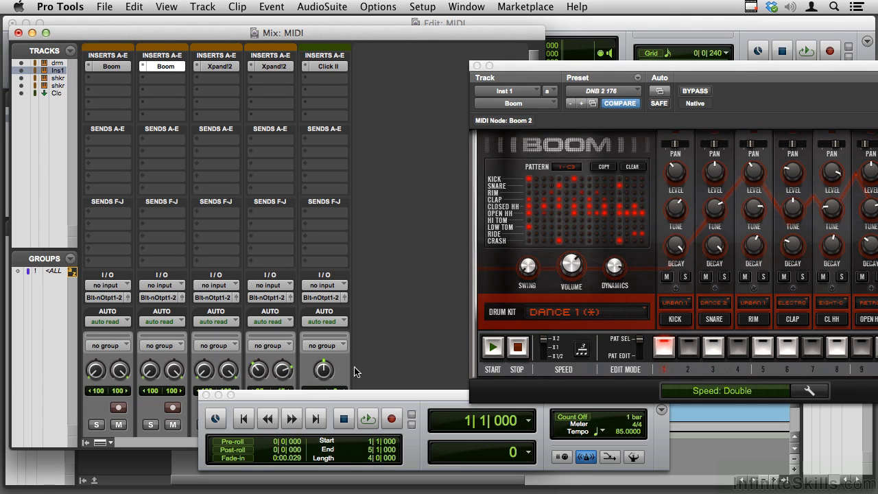
{"action": "scroll", "coordinate": [398, 259], "scroll_direction": "down", "scroll_amount": 5}
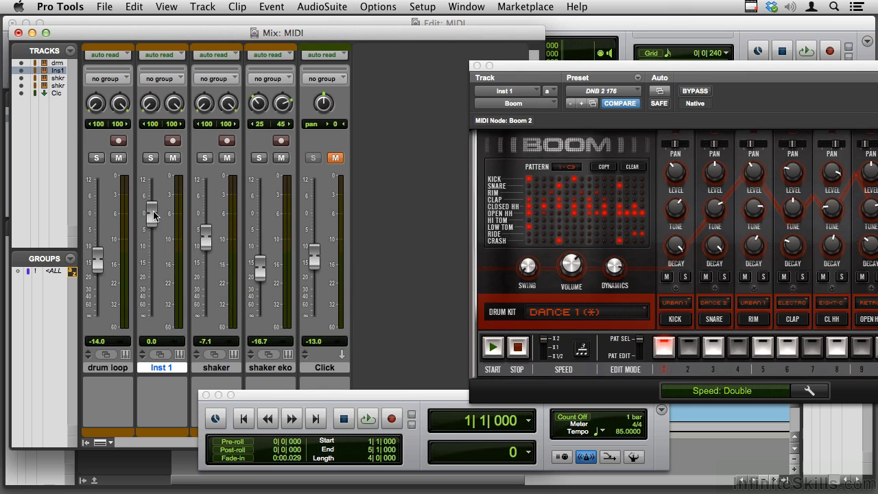
Step: Lower Inst 1 to -12.1 dB and drum loop to -25.4 dB, then play the new balance
{"action": "left_click_drag", "start_coordinate": [151, 215], "coordinate": [154, 257]}
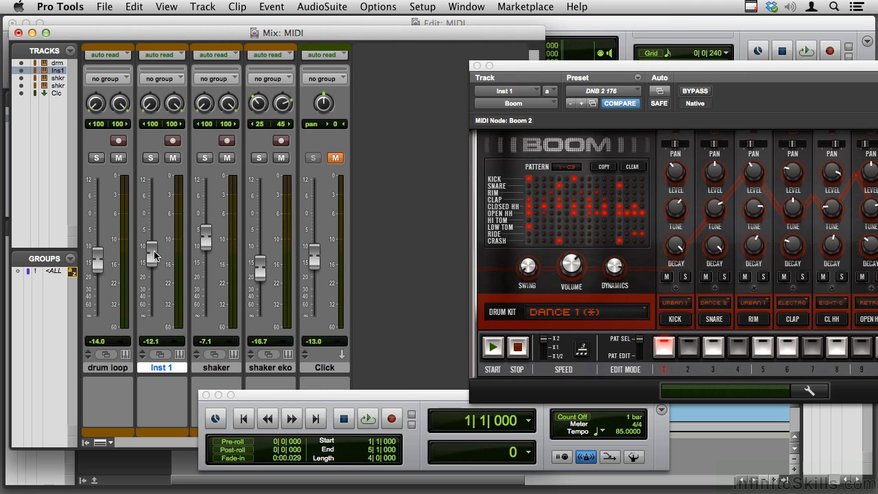
{"action": "left_click_drag", "start_coordinate": [97, 261], "coordinate": [98, 290]}
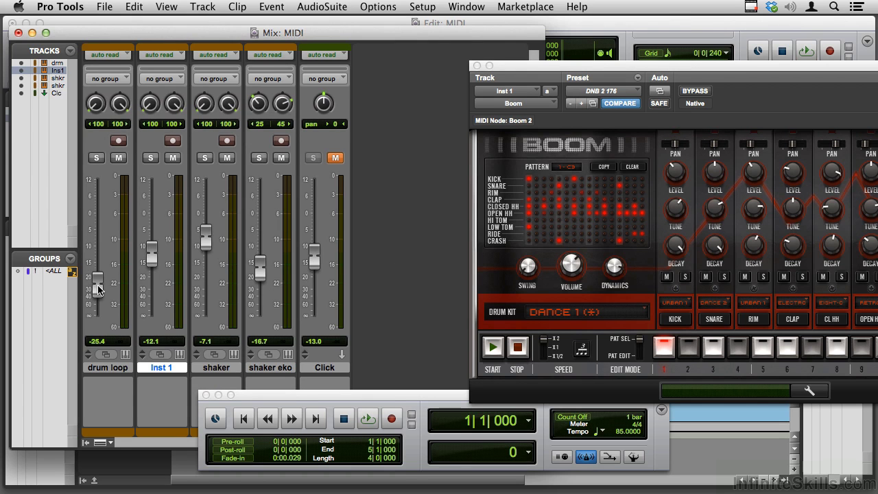
{"action": "key", "text": "super+equal"}
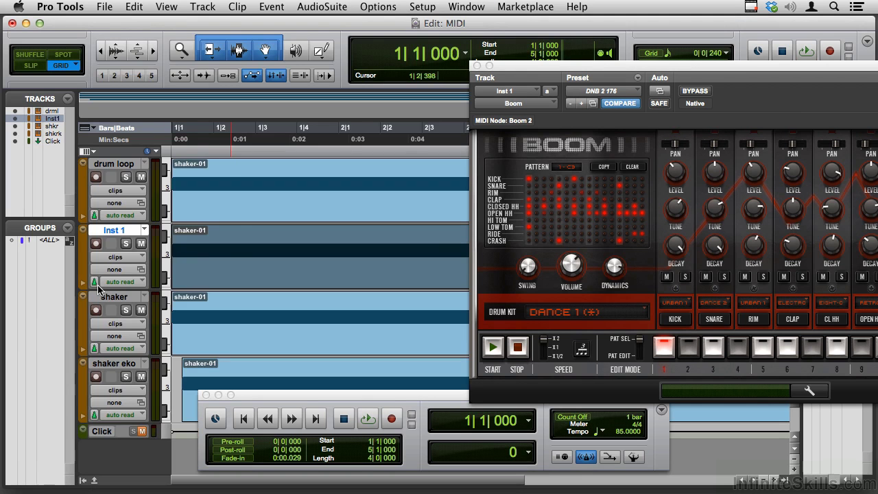
{"action": "key", "text": "space"}
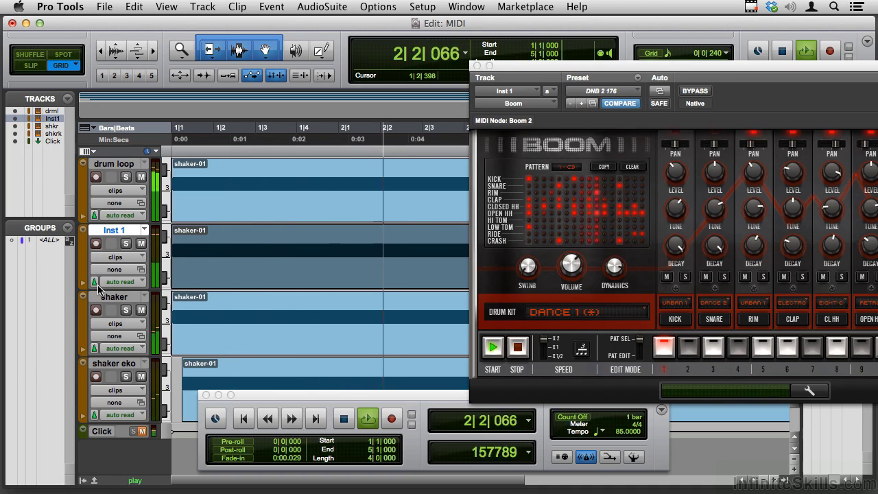
{"action": "key", "text": "space"}
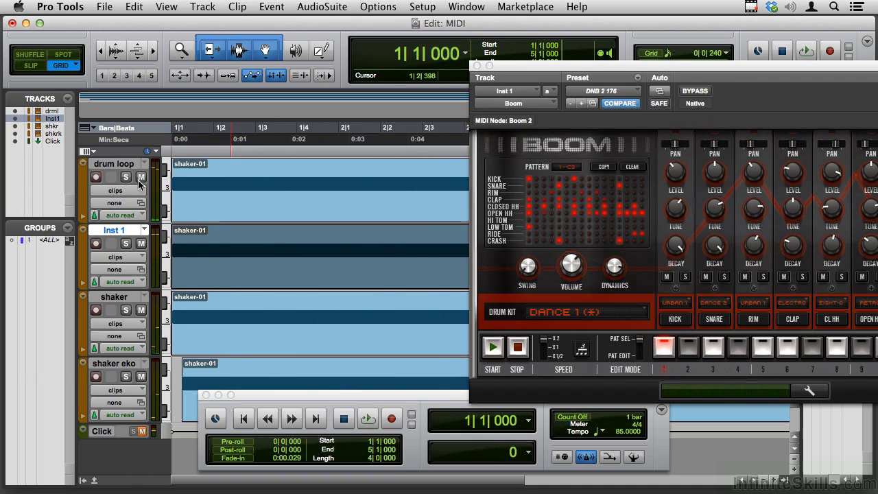
Step: Solo drum loop, then drum loop together with Inst 1, playing each to compare
{"action": "left_click", "coordinate": [126, 178]}
{"action": "key", "text": "space"}
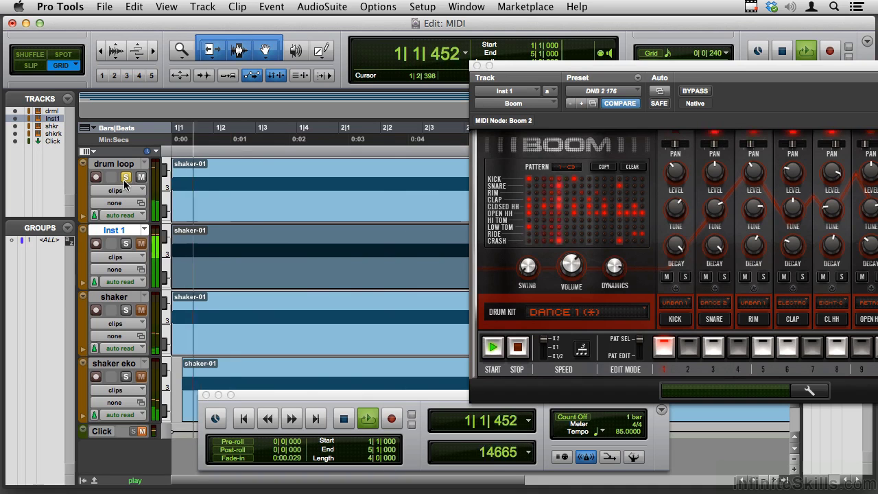
{"action": "key", "text": "space"}
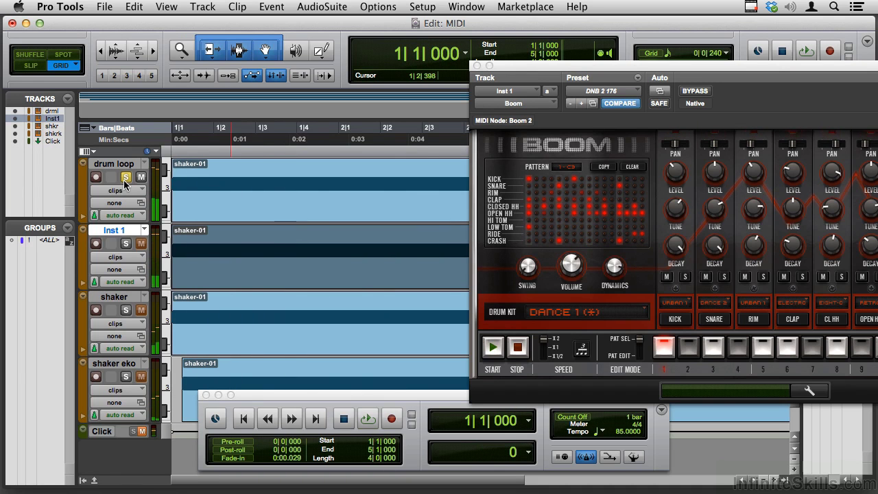
{"action": "left_click", "coordinate": [126, 243]}
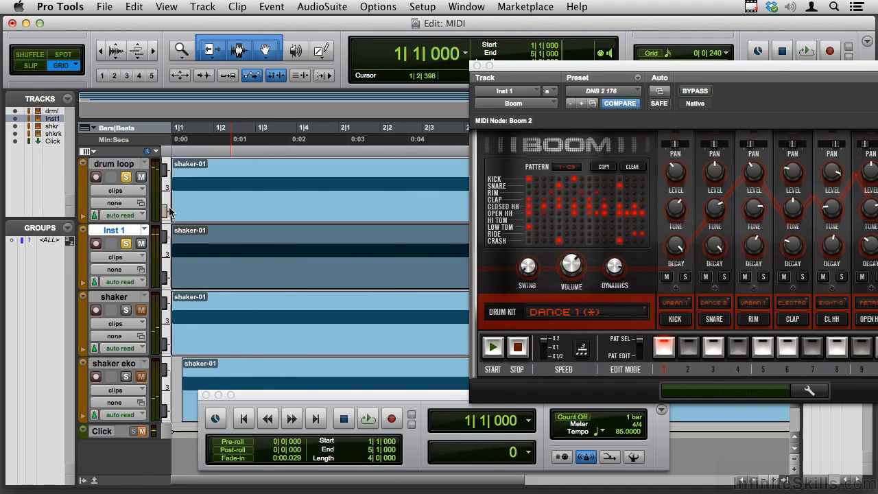
{"action": "key", "text": "space"}
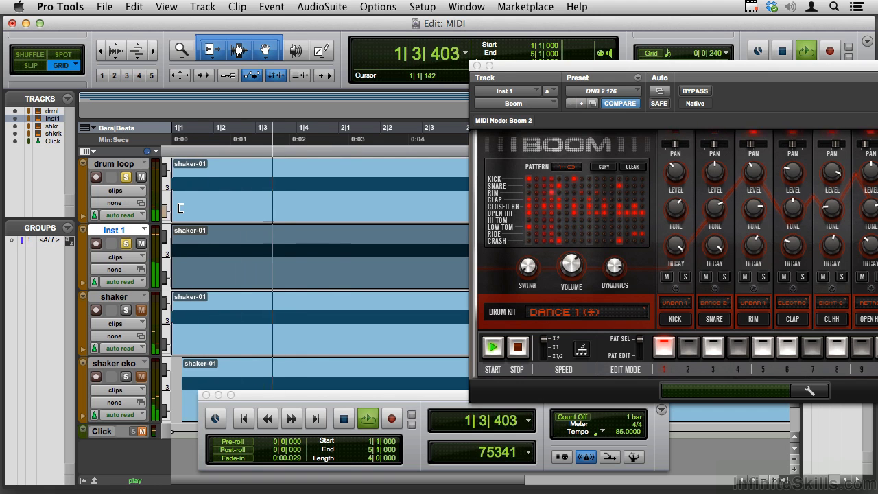
{"action": "key", "text": "space"}
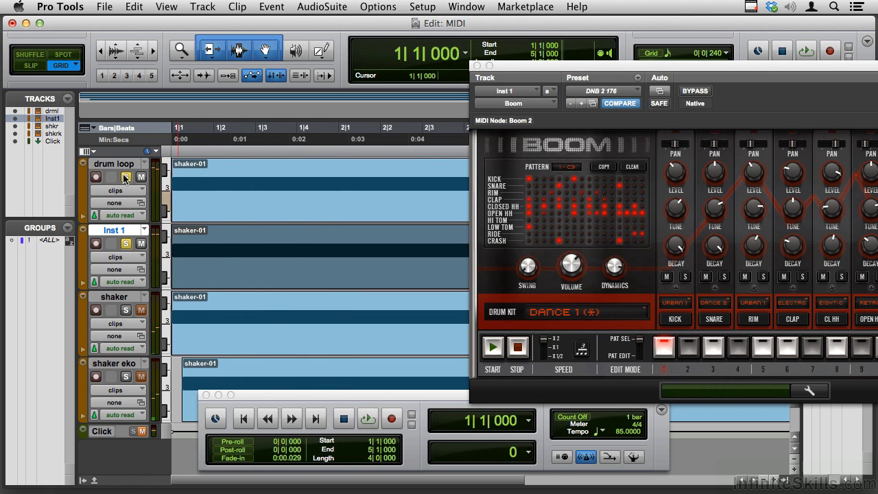
Step: Unsolo both drum tracks and play the full mix with the shakers
{"action": "left_click", "coordinate": [126, 177]}
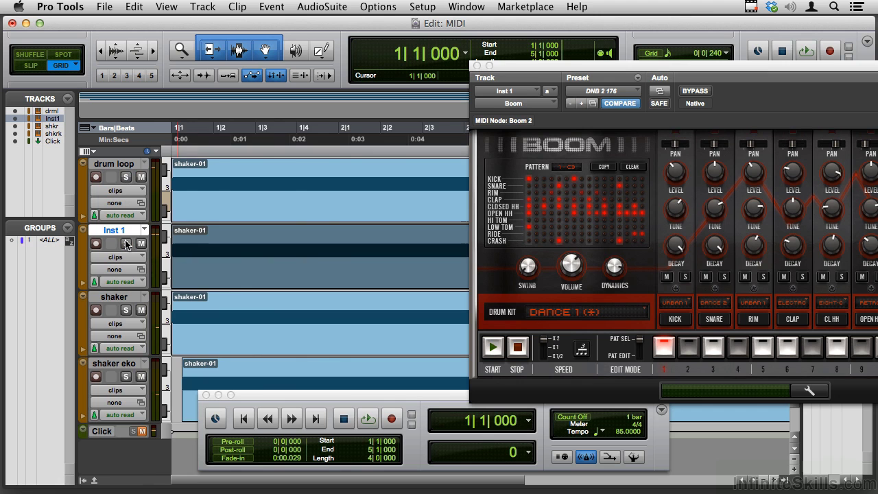
{"action": "left_click", "coordinate": [126, 244]}
{"action": "key", "text": "space"}
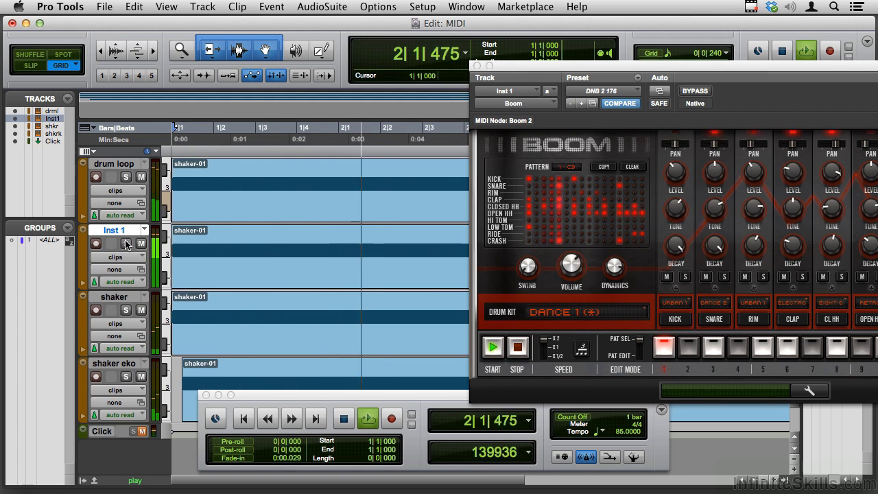
{"action": "key", "text": "space"}
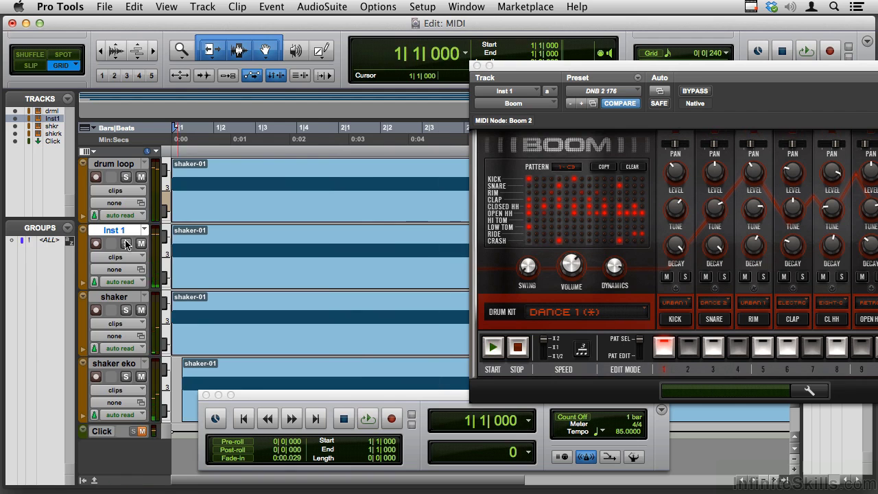
{"action": "key", "text": "super+equal"}
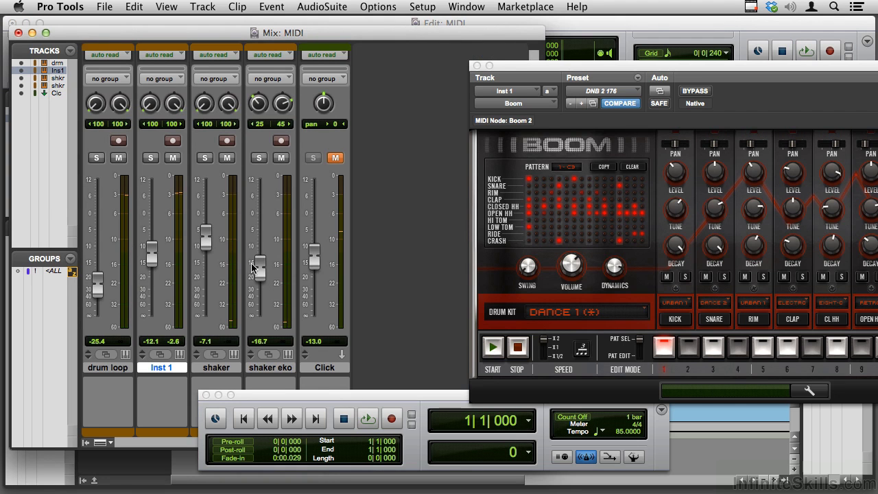
Step: Raise shaker eko to -11.3 dB and shaker to -5.9 dB, then play the mix back
{"action": "left_click_drag", "start_coordinate": [260, 271], "coordinate": [260, 254]}
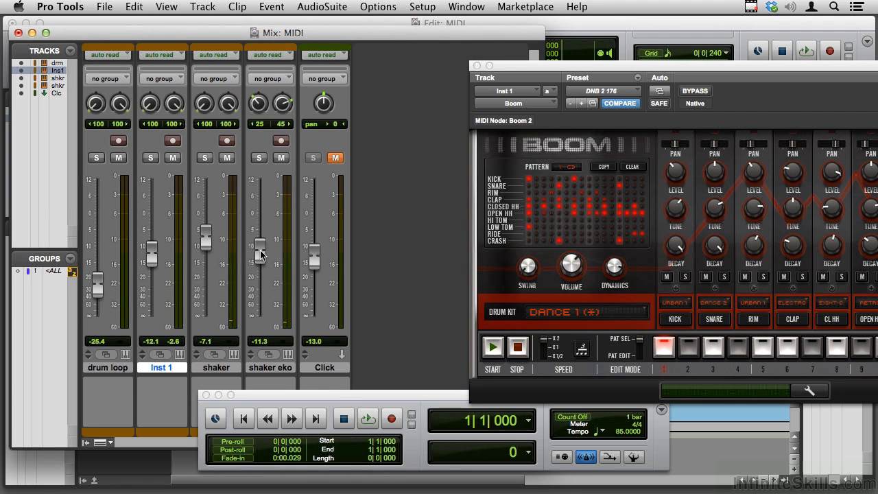
{"action": "left_click_drag", "start_coordinate": [204, 239], "coordinate": [203, 234]}
{"action": "key", "text": "space"}
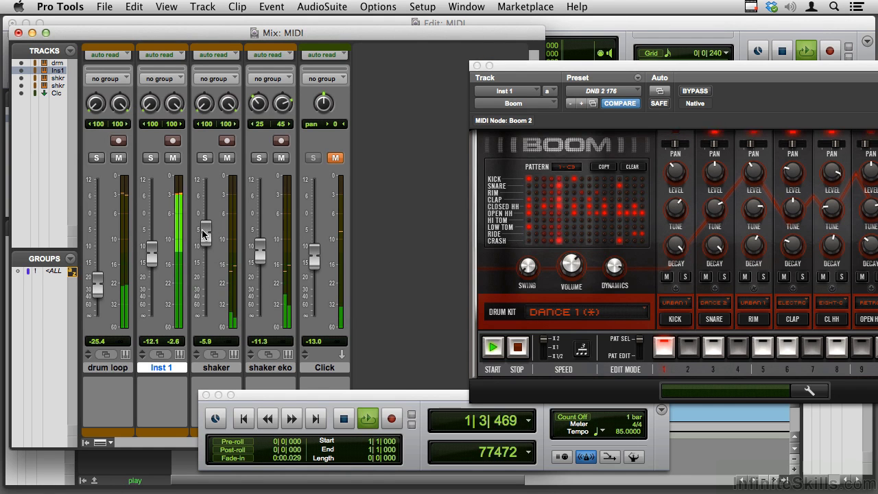
{"action": "key", "text": "space"}
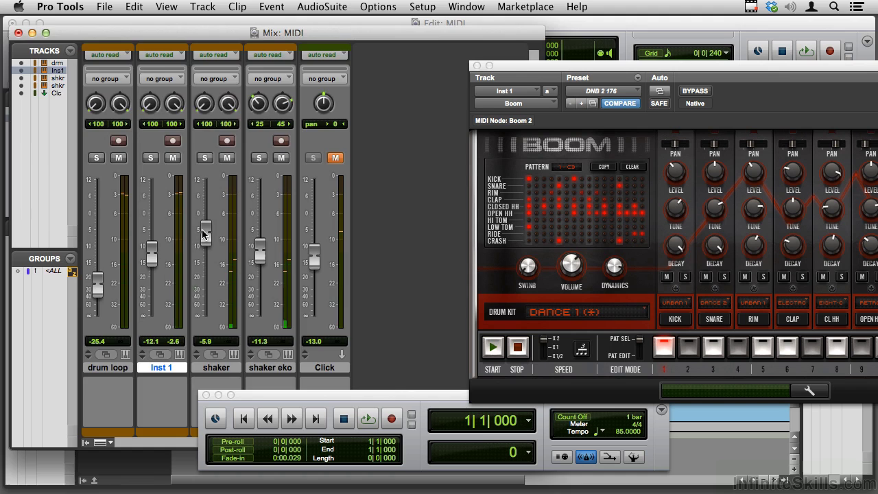
{"action": "key", "text": "super+equal"}
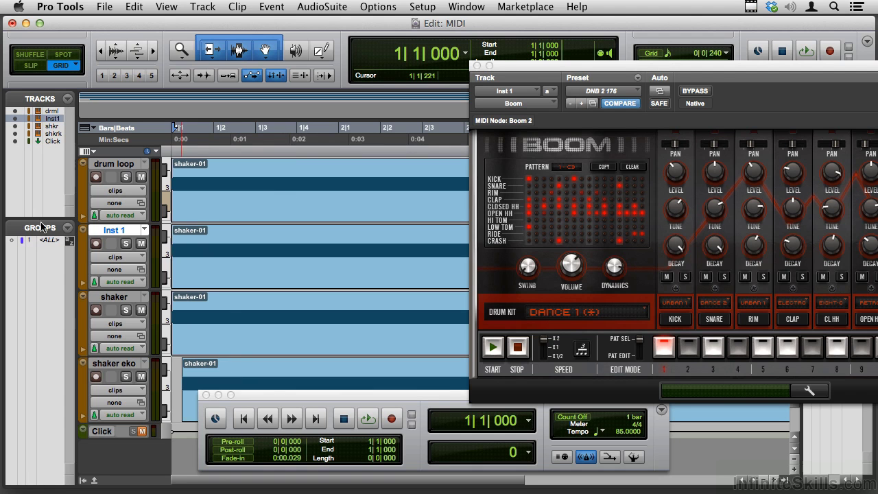
Step: Rename the Inst 1 track to 'drum loop eko'
{"action": "double_click", "coordinate": [107, 231]}
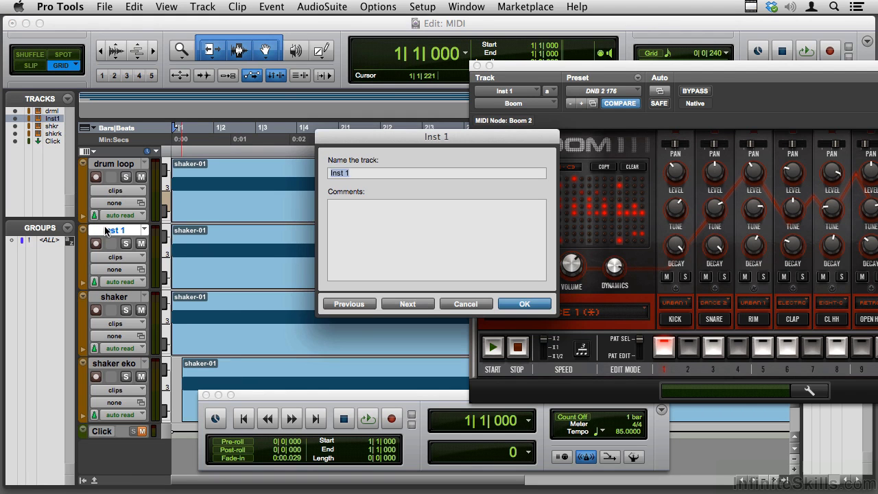
{"action": "type", "text": "drum loop eko"}
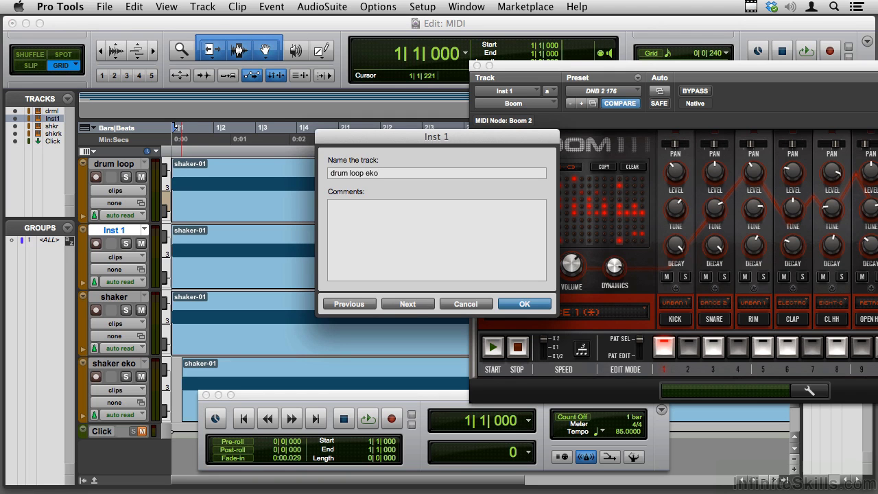
{"action": "key", "text": "Return"}
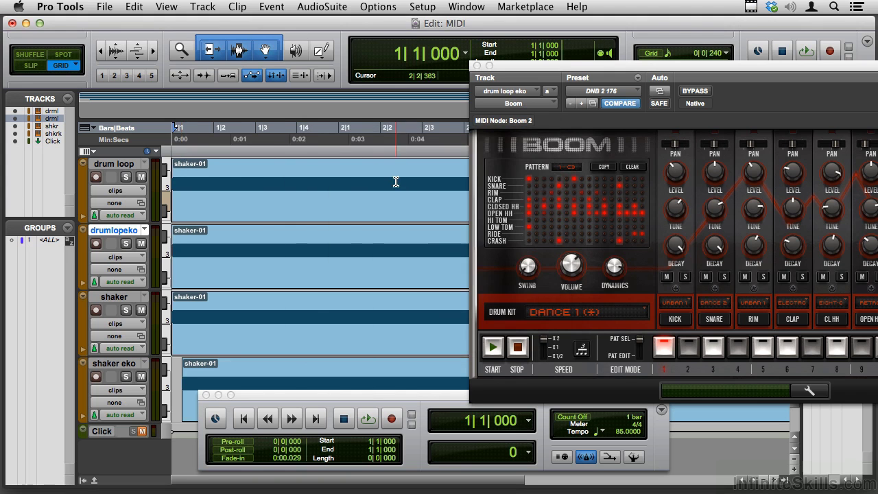
Step: Remove 'loop' so the track reads 'drum O eko', then play it back briefly
{"action": "double_click", "coordinate": [116, 230]}
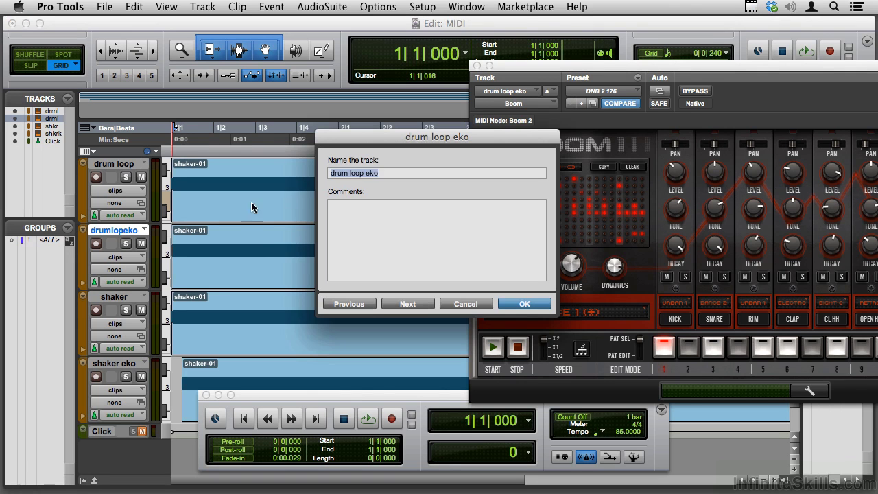
{"action": "double_click", "coordinate": [362, 173]}
{"action": "key", "text": "BackSpace"}
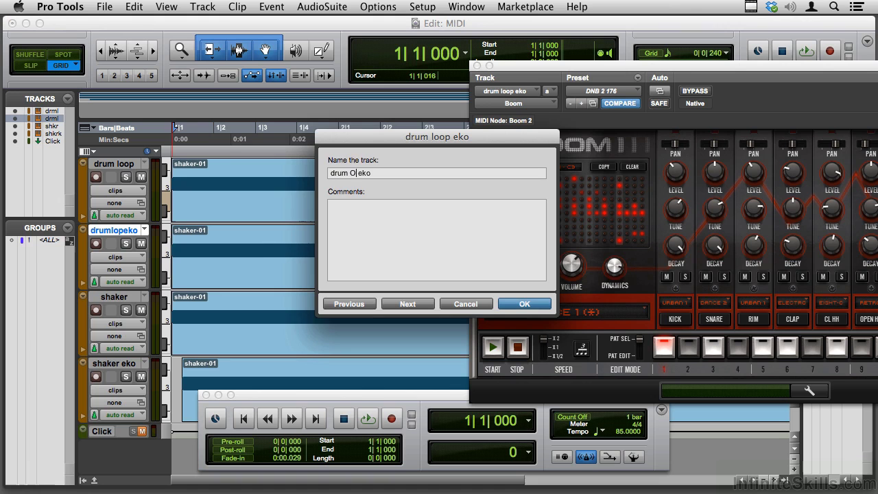
{"action": "key", "text": "Return"}
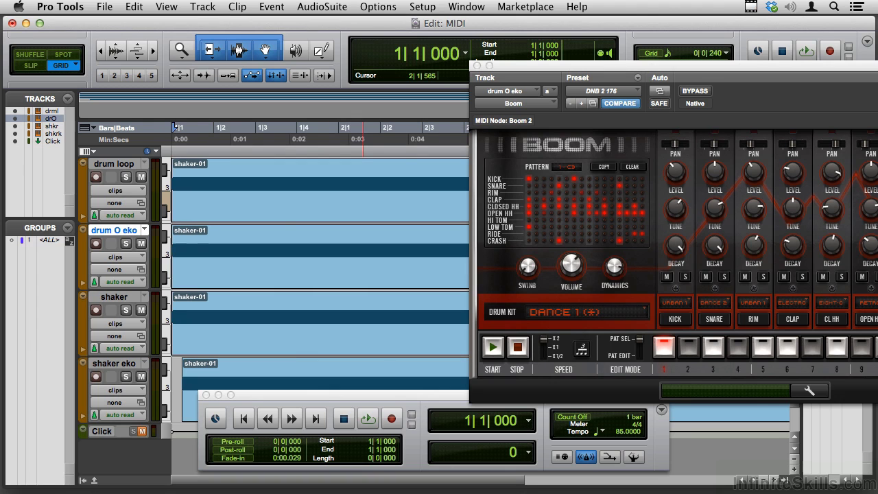
{"action": "key", "text": "space"}
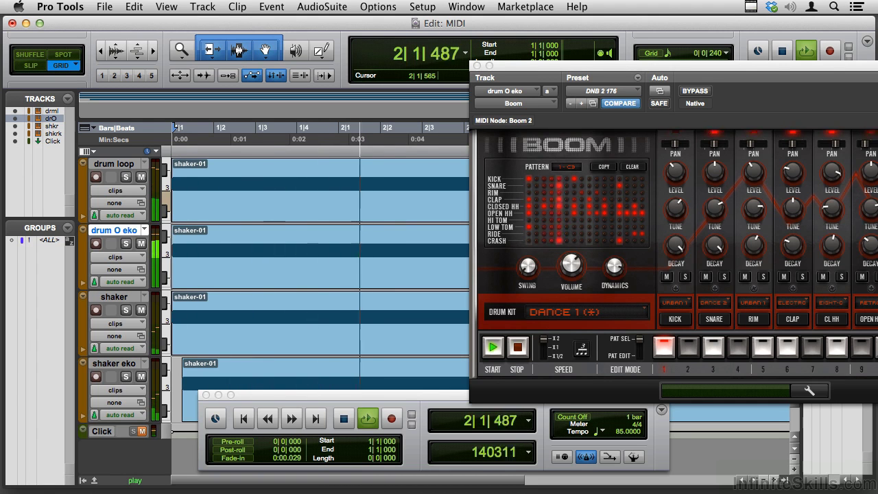
{"action": "key", "text": "space"}
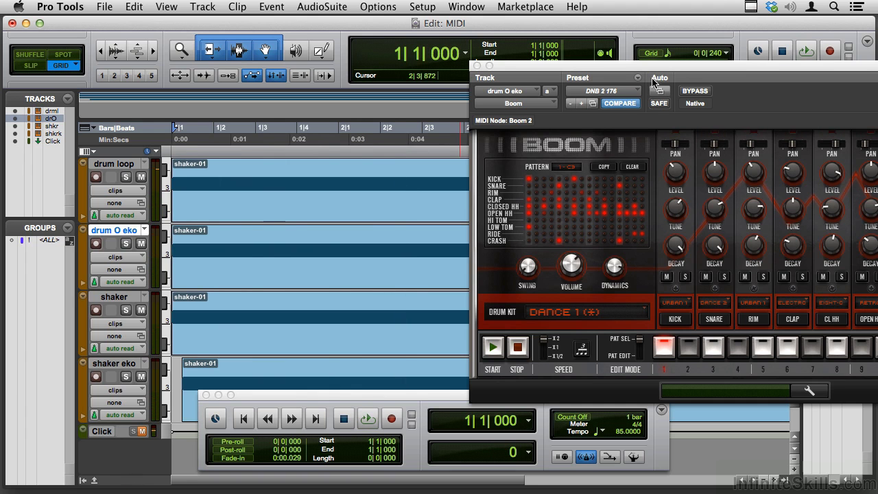
Step: Centre the Boom window and browse its tempo preset folders, leaving DNB 2 176 selected
{"action": "left_click_drag", "start_coordinate": [638, 68], "coordinate": [375, 70]}
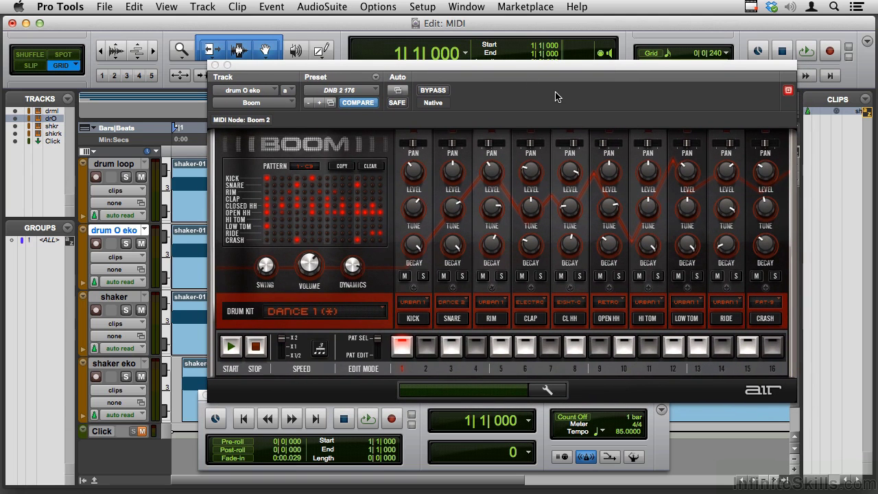
{"action": "left_click", "coordinate": [376, 93]}
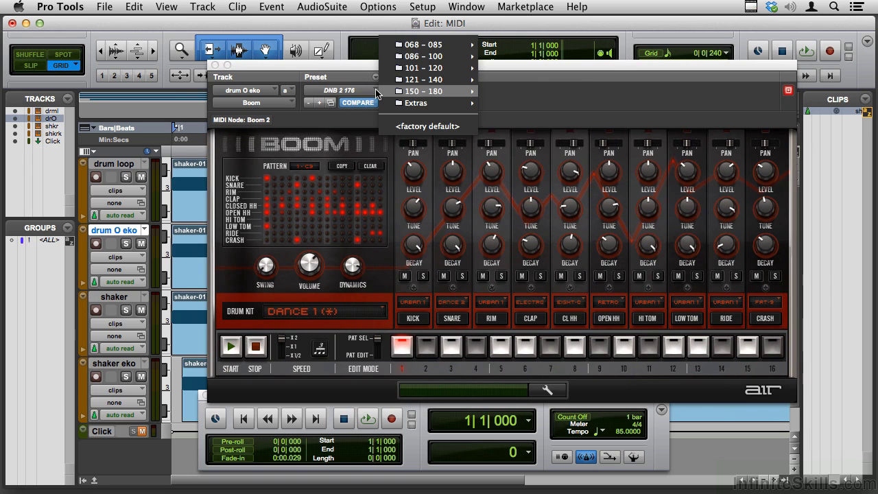
{"action": "mouse_move", "coordinate": [431, 50]}
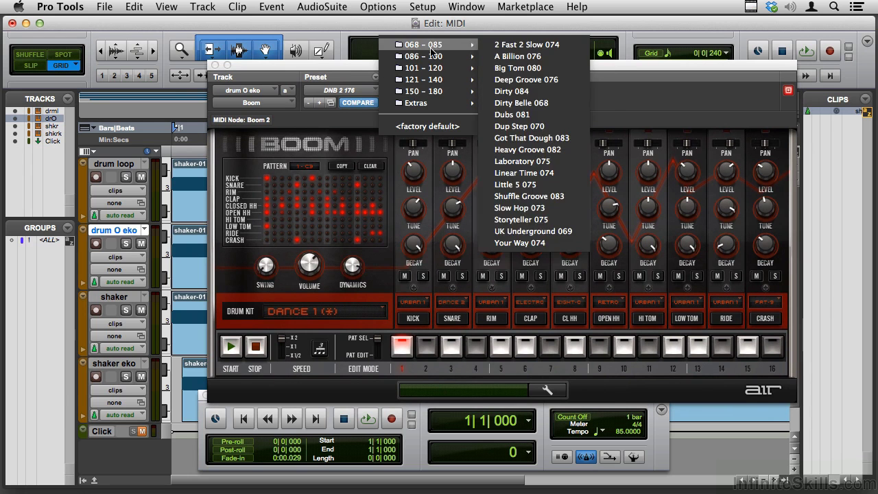
{"action": "mouse_move", "coordinate": [433, 103]}
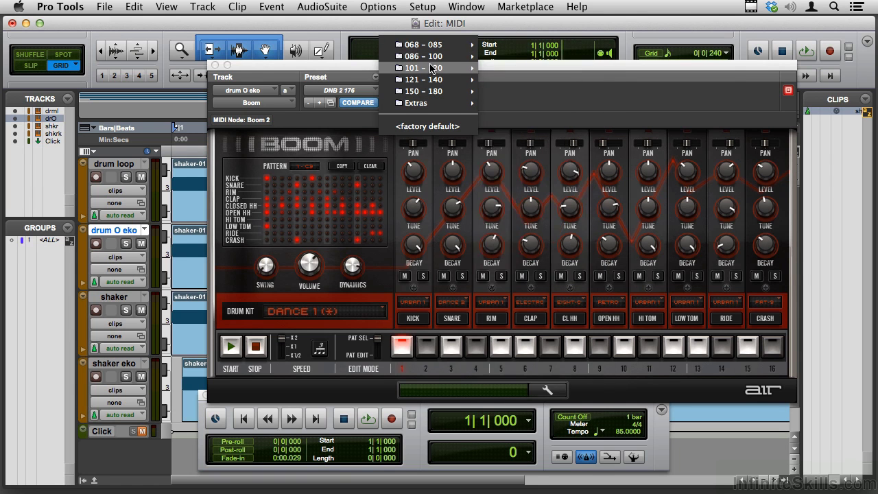
{"action": "mouse_move", "coordinate": [432, 68]}
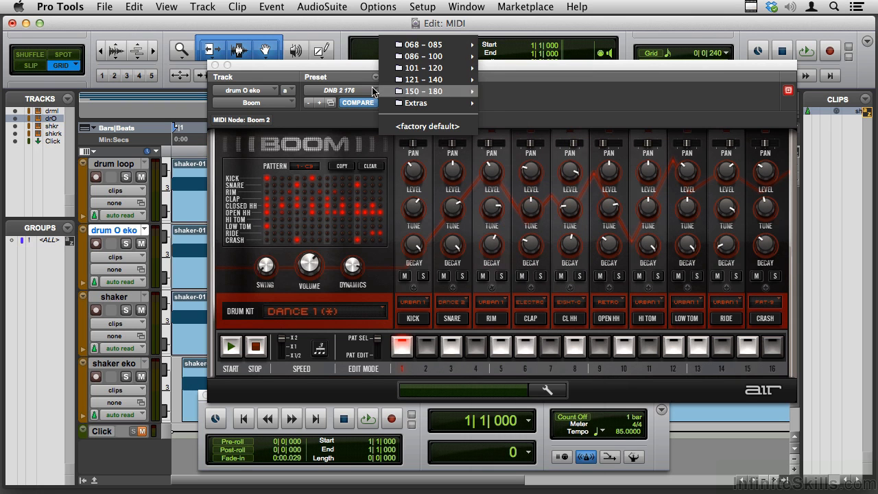
{"action": "left_click", "coordinate": [335, 69]}
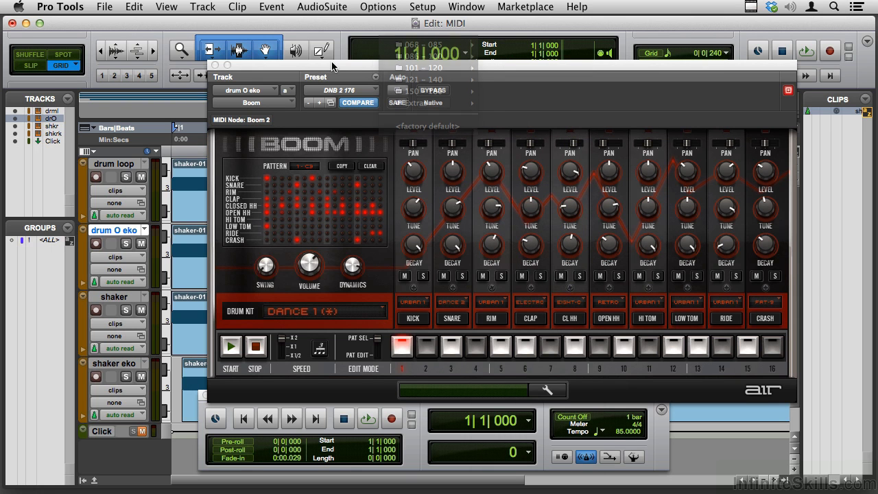
Step: Open Boom's preset browser with the 150 - 180 folder selected
{"action": "left_click", "coordinate": [330, 105]}
{"action": "left_click", "coordinate": [333, 122]}
{"action": "mouse_move", "coordinate": [343, 127]}
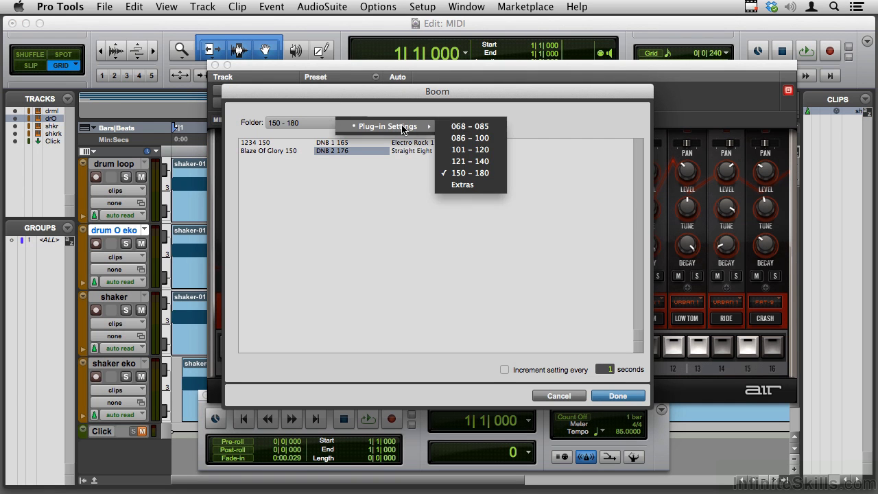
{"action": "left_click", "coordinate": [363, 184]}
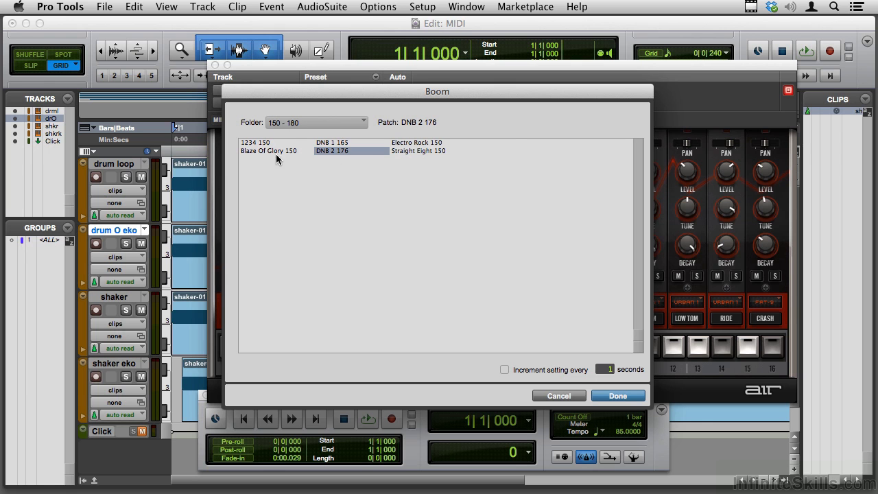
Step: Audition 1234 150 and Blaze Of Glory 150, return to DNB 2 176, and check the folder list
{"action": "left_click", "coordinate": [255, 142]}
{"action": "left_click", "coordinate": [263, 151]}
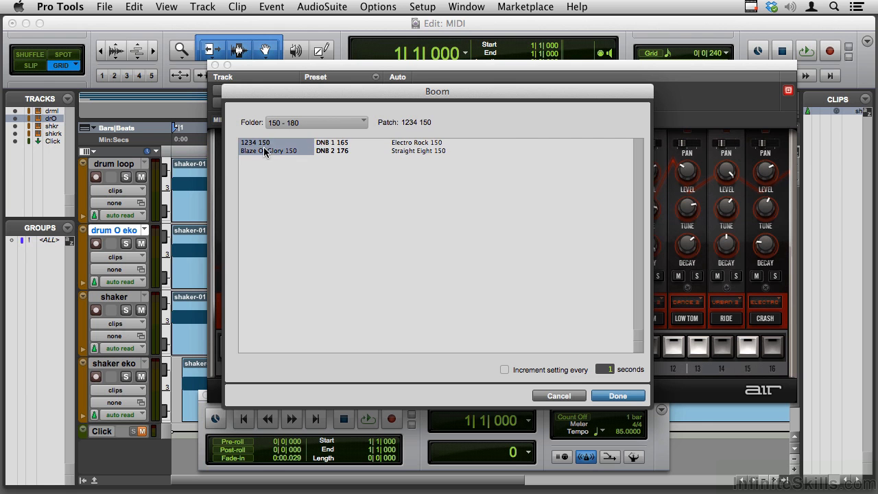
{"action": "left_click", "coordinate": [332, 151]}
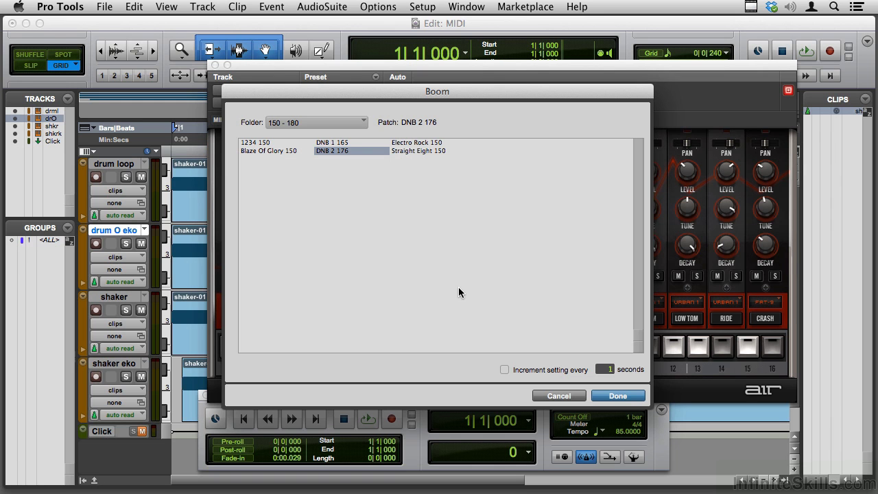
{"action": "left_click", "coordinate": [304, 124]}
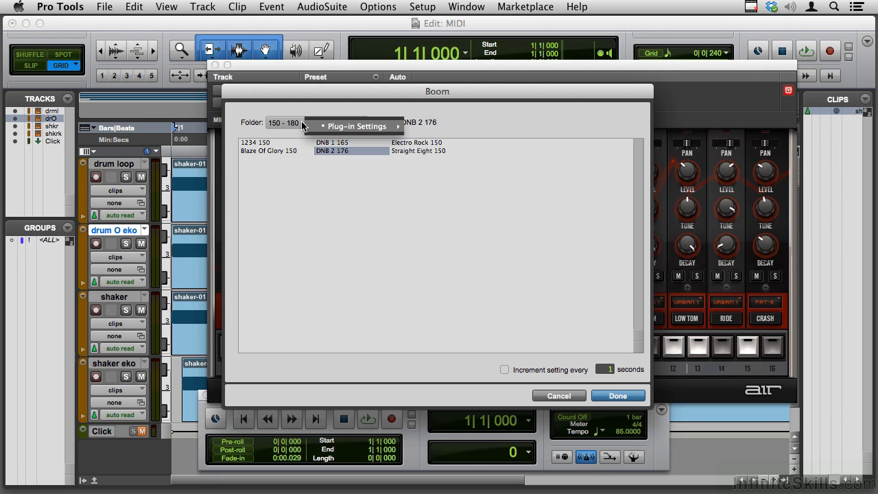
{"action": "mouse_move", "coordinate": [364, 125]}
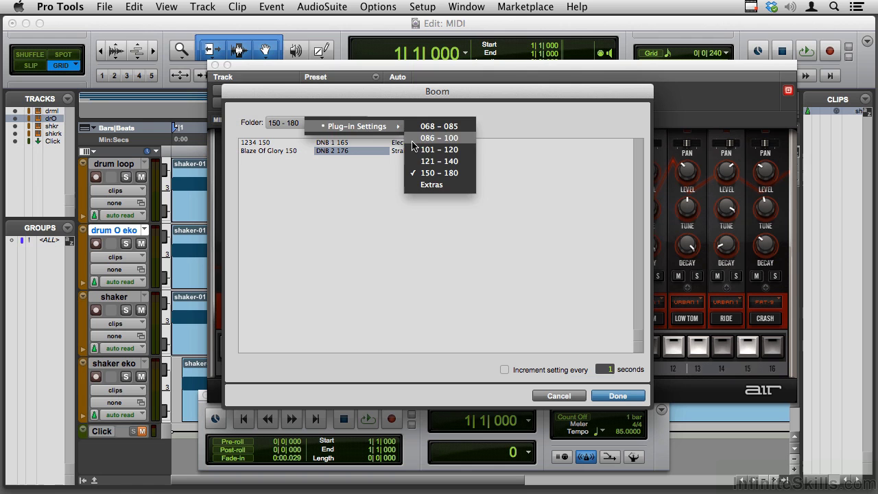
{"action": "left_click", "coordinate": [439, 150]}
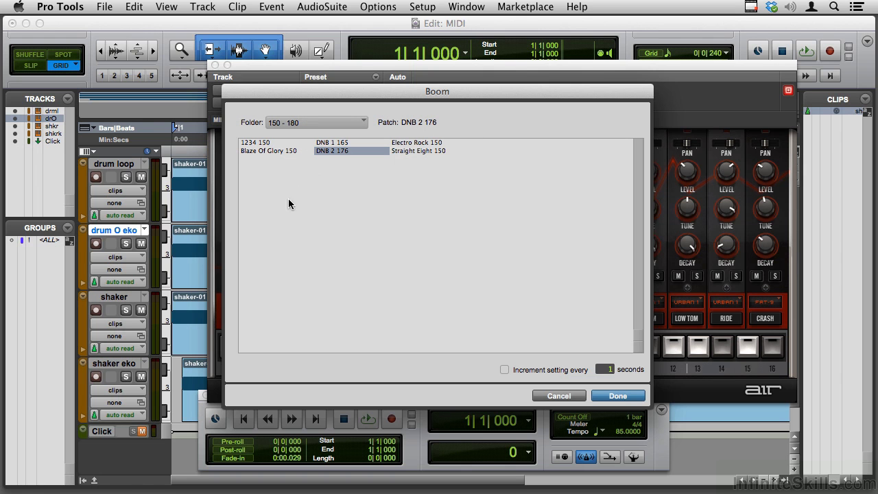